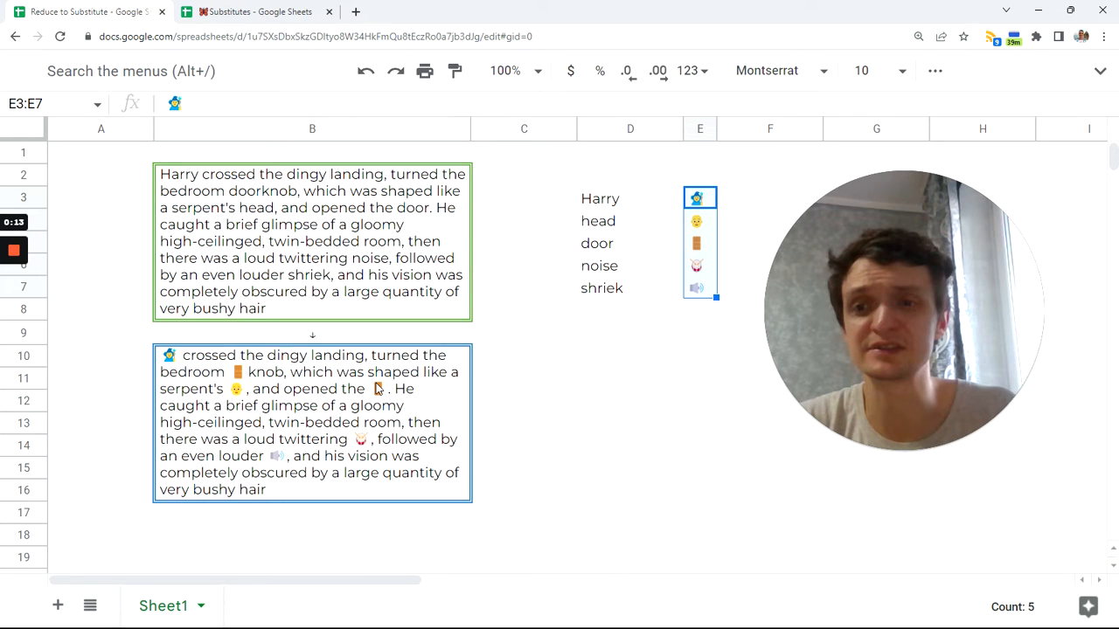
# Examine the nested SUBSTITUTE formula in merged cell B10:B16 and the word-to-emoji table in D3:E7.
pyautogui.click(378, 388)
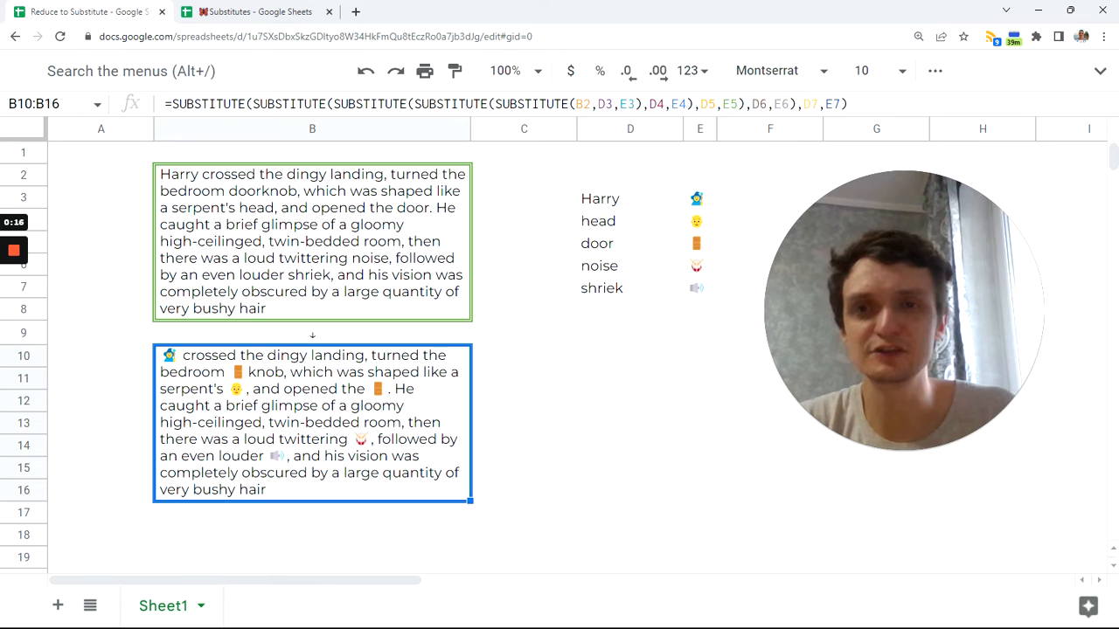
pyautogui.press('F2')
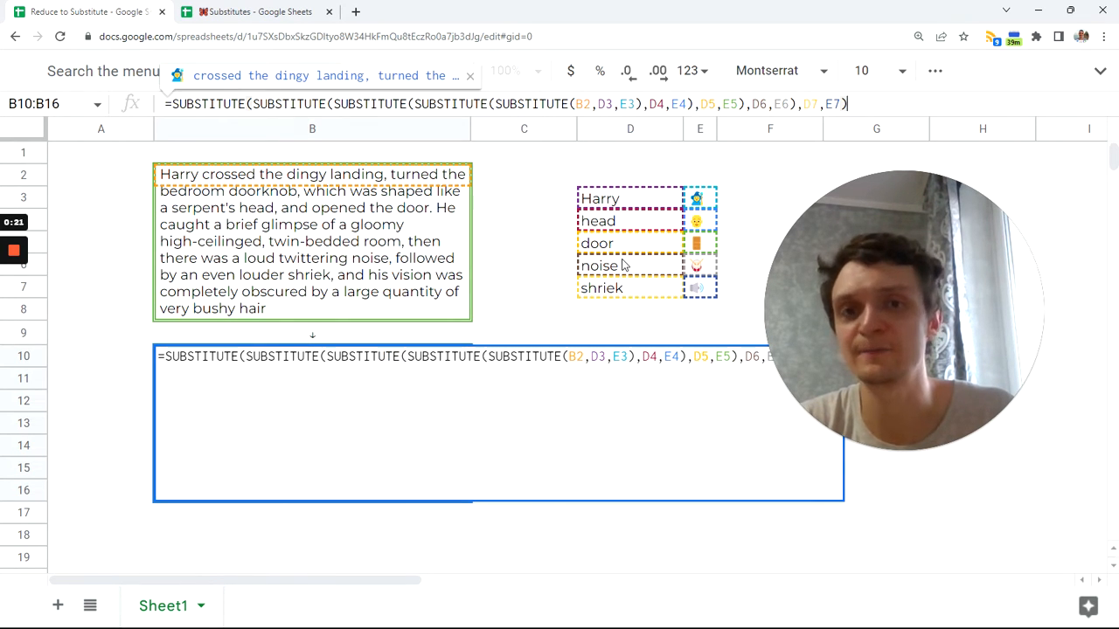
pyautogui.press('Tab')
pyautogui.click(249, 409)
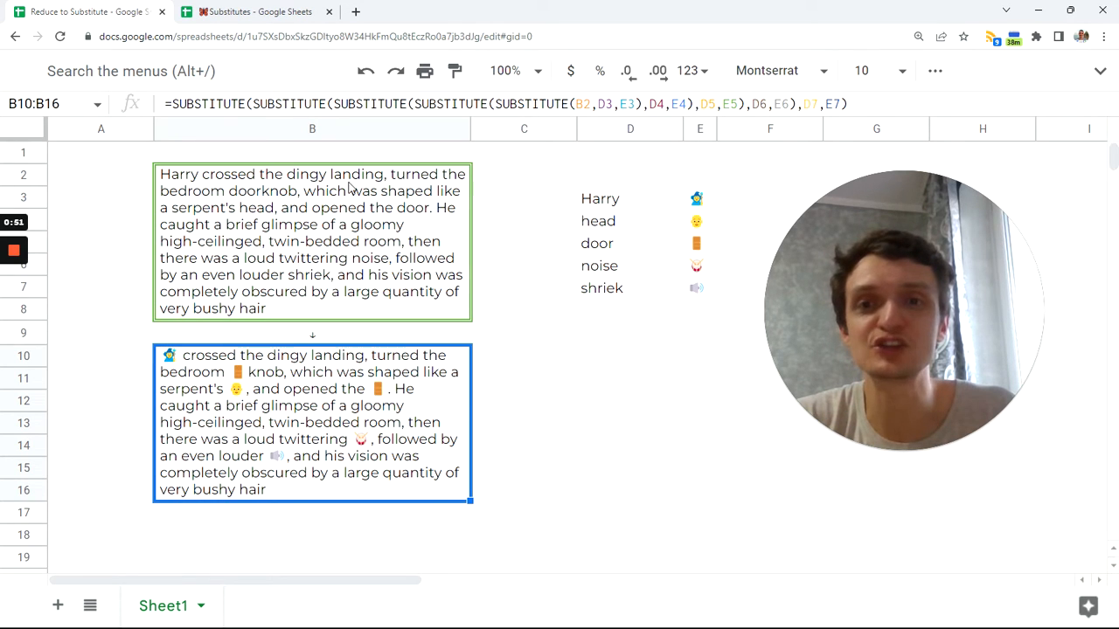
pyautogui.moveTo(612, 199); pyautogui.dragTo(690, 300)
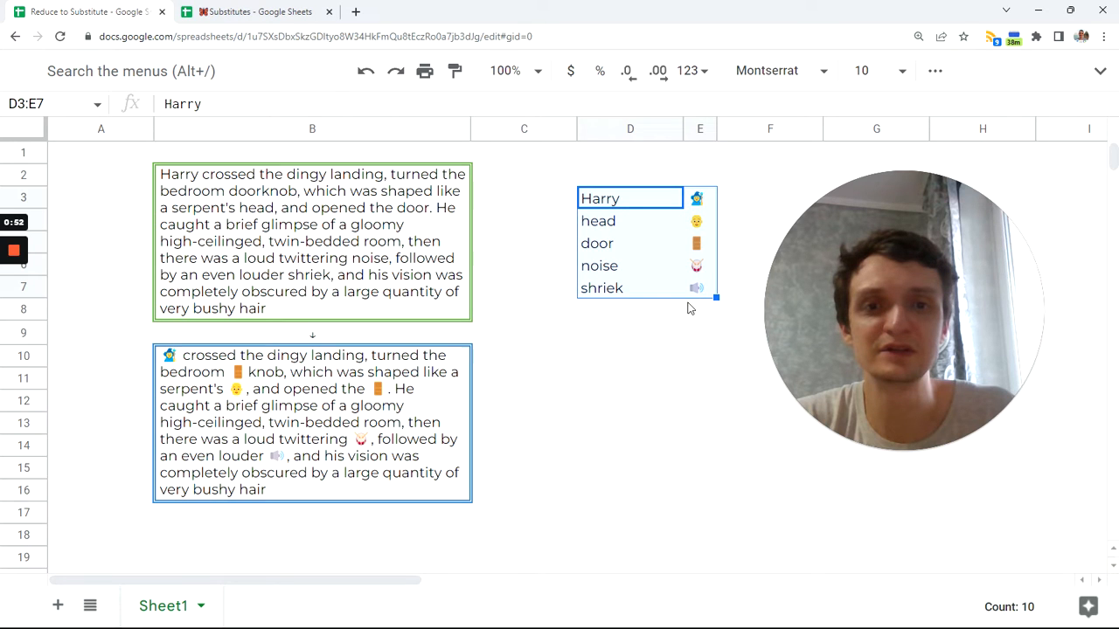
# Replace the nested SUBSTITUTE formula in B10:B16 with the start of a REDUCE formula, using B2 as the initial value.
pyautogui.click(357, 417)
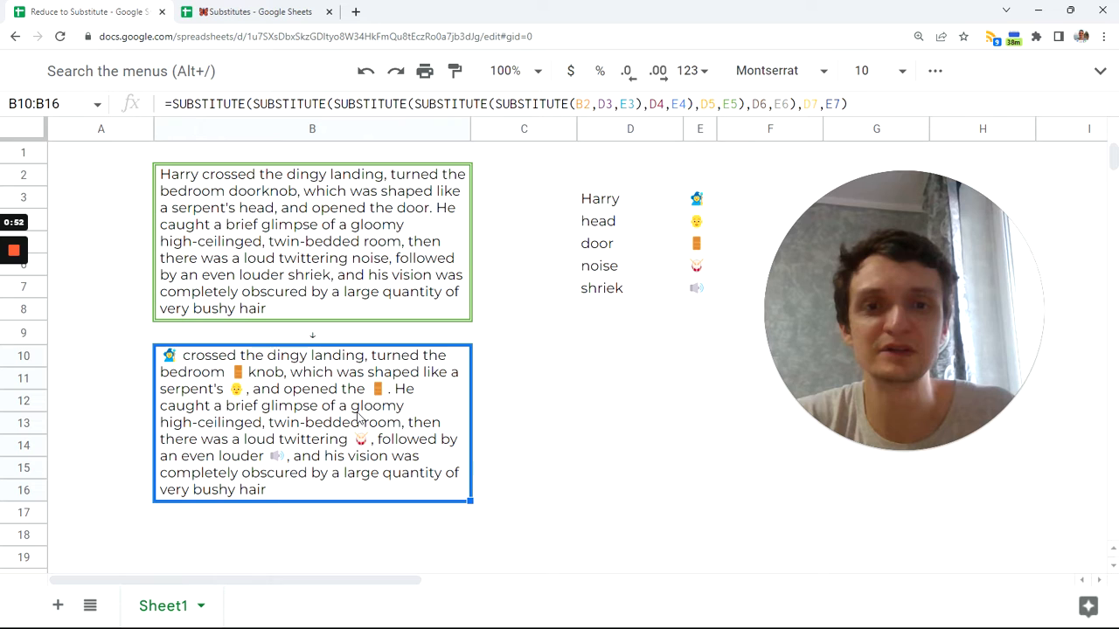
pyautogui.press('Delete')
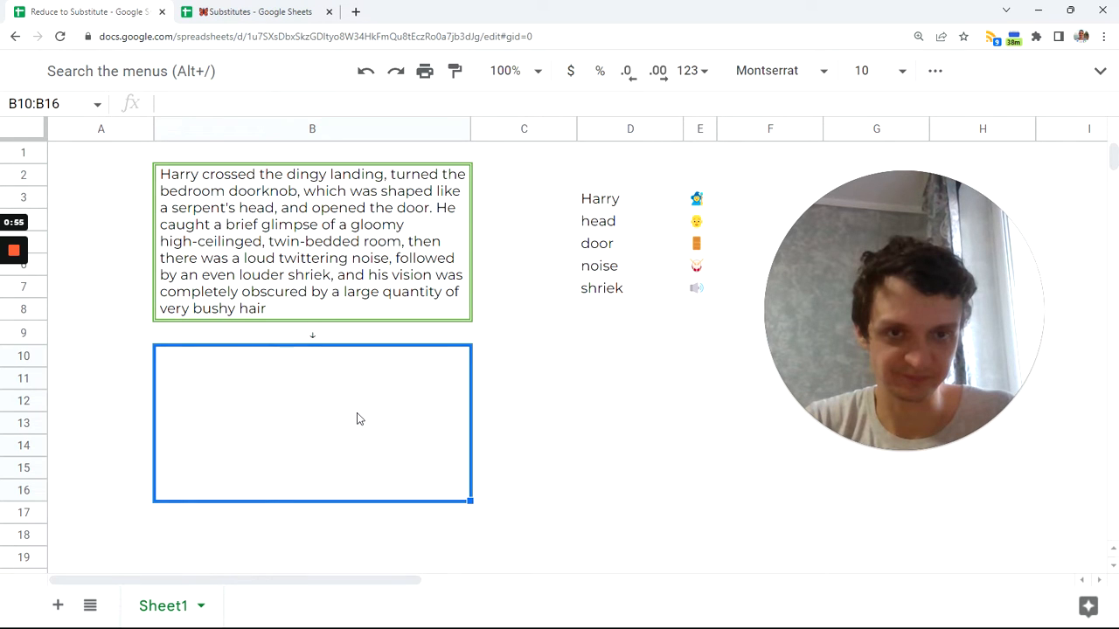
pyautogui.write('=ку')
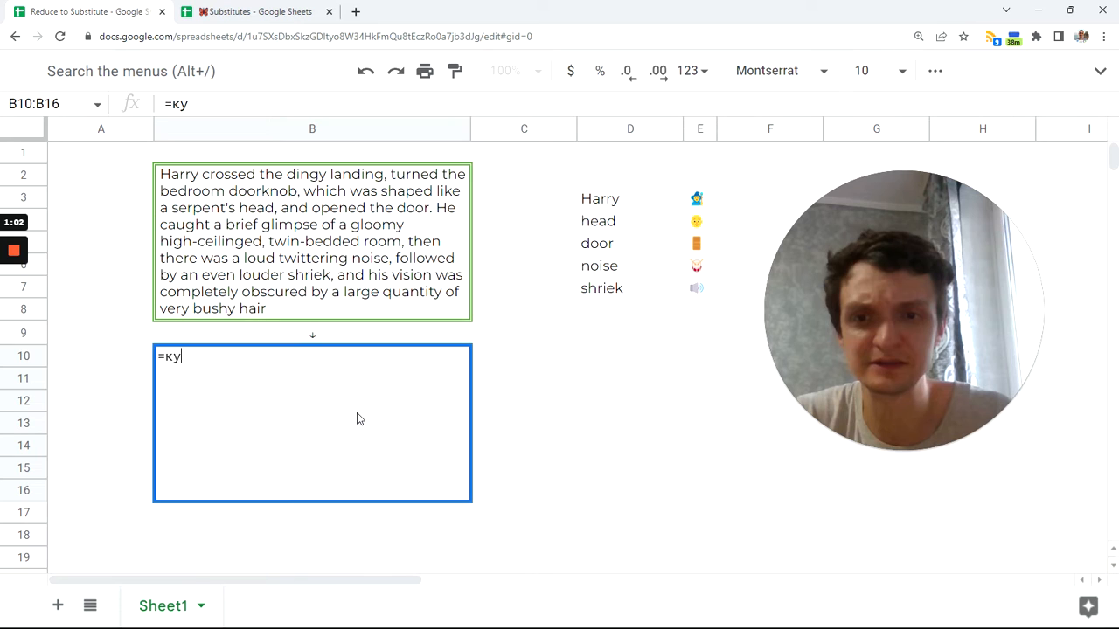
pyautogui.write('в')
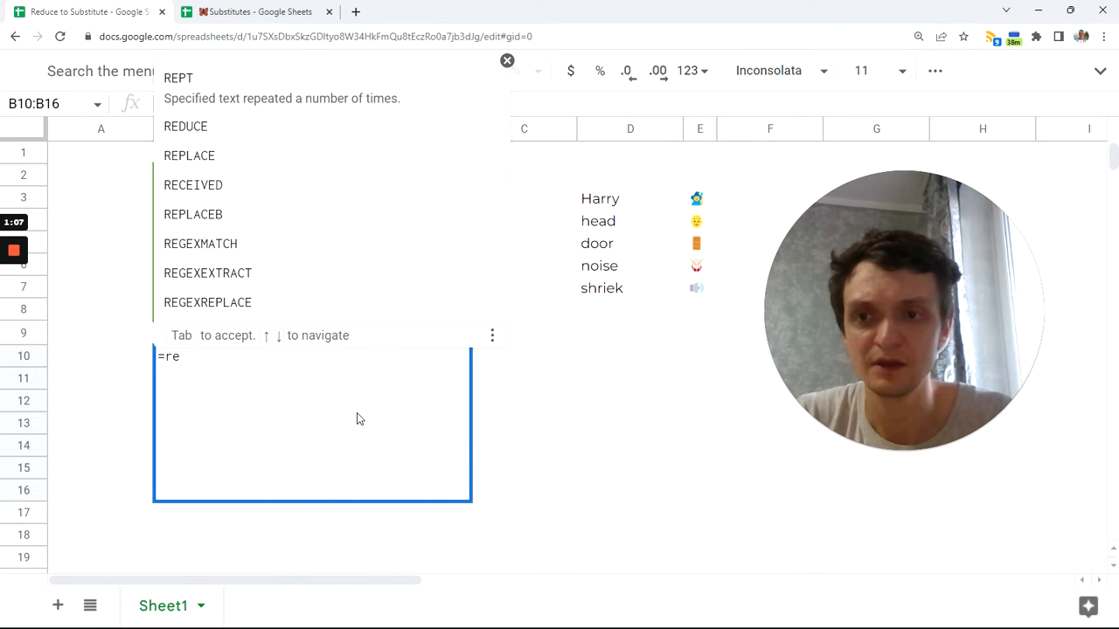
pyautogui.write('du')
pyautogui.press('Tab')
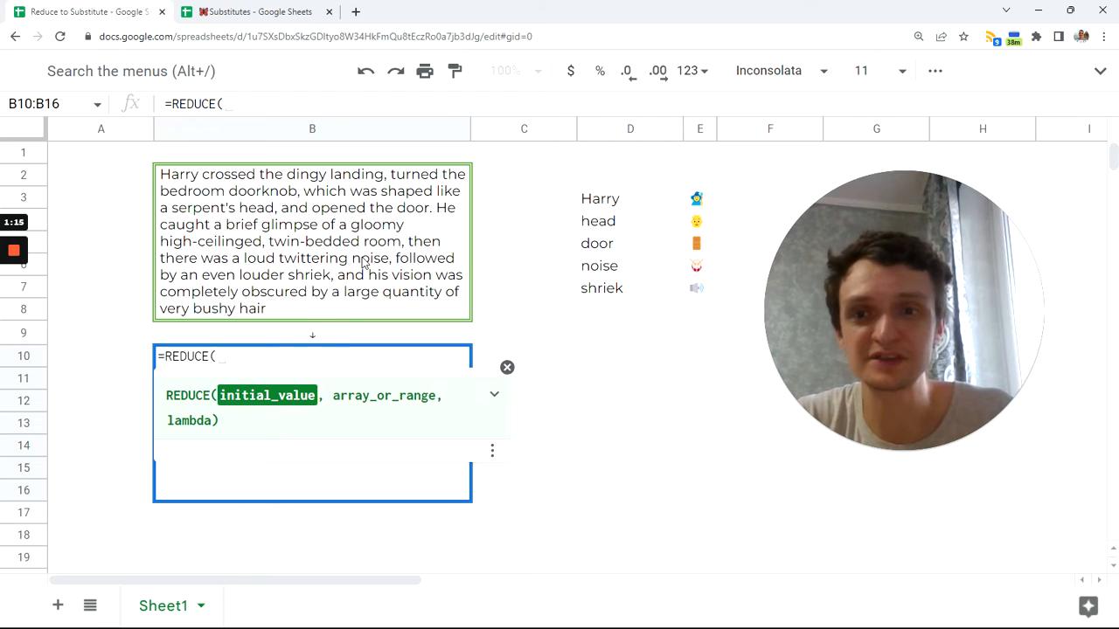
pyautogui.click(315, 217)
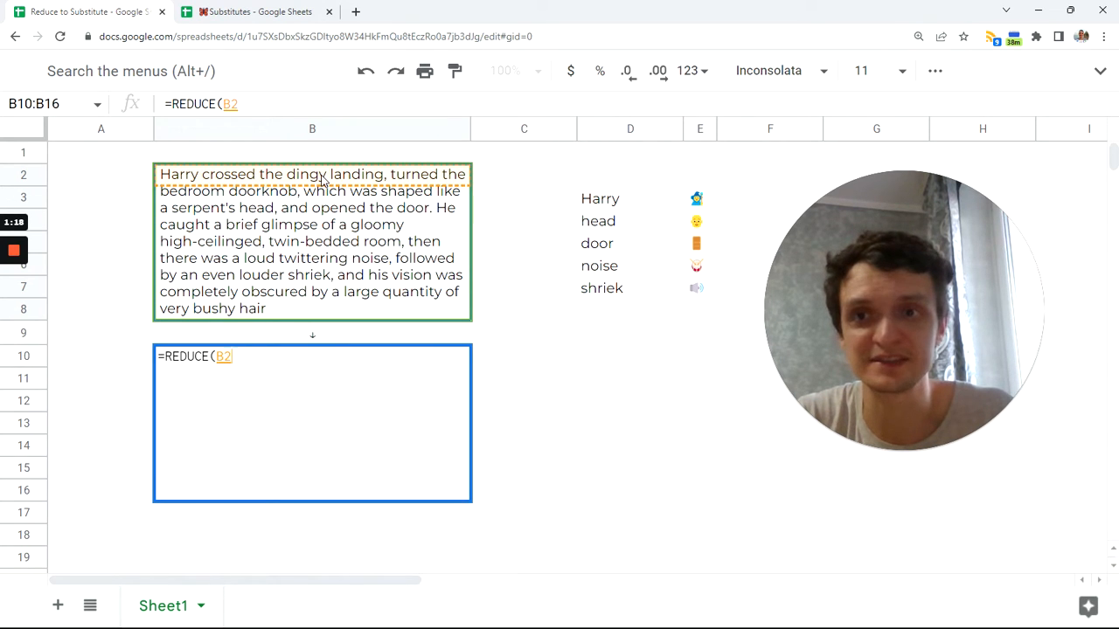
pyautogui.write(',')
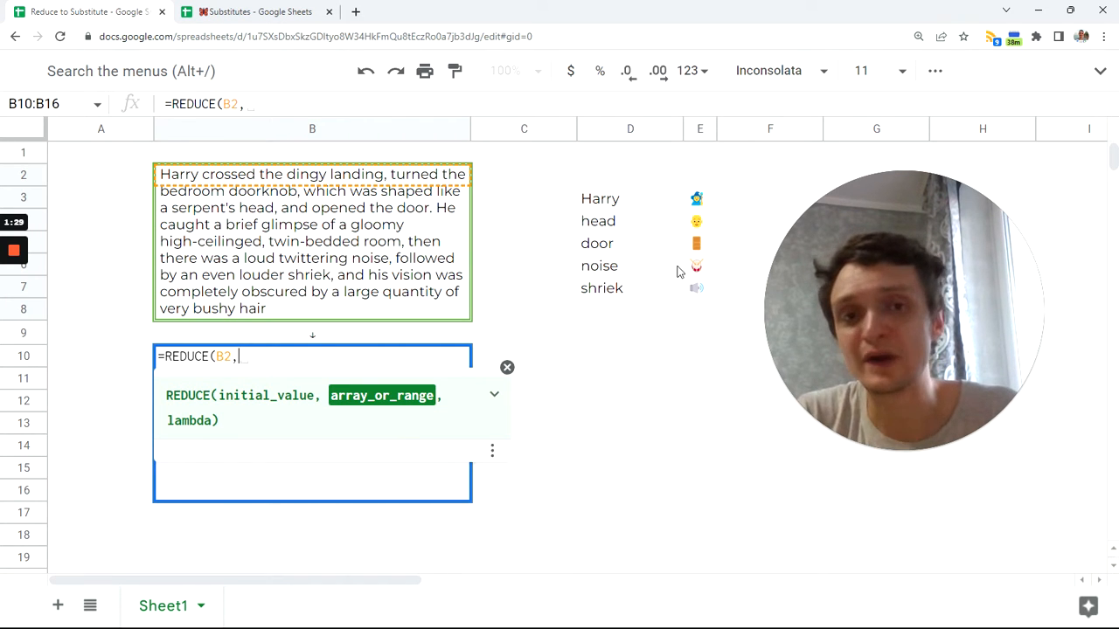
pyautogui.moveTo(612, 199); pyautogui.dragTo(607, 288)
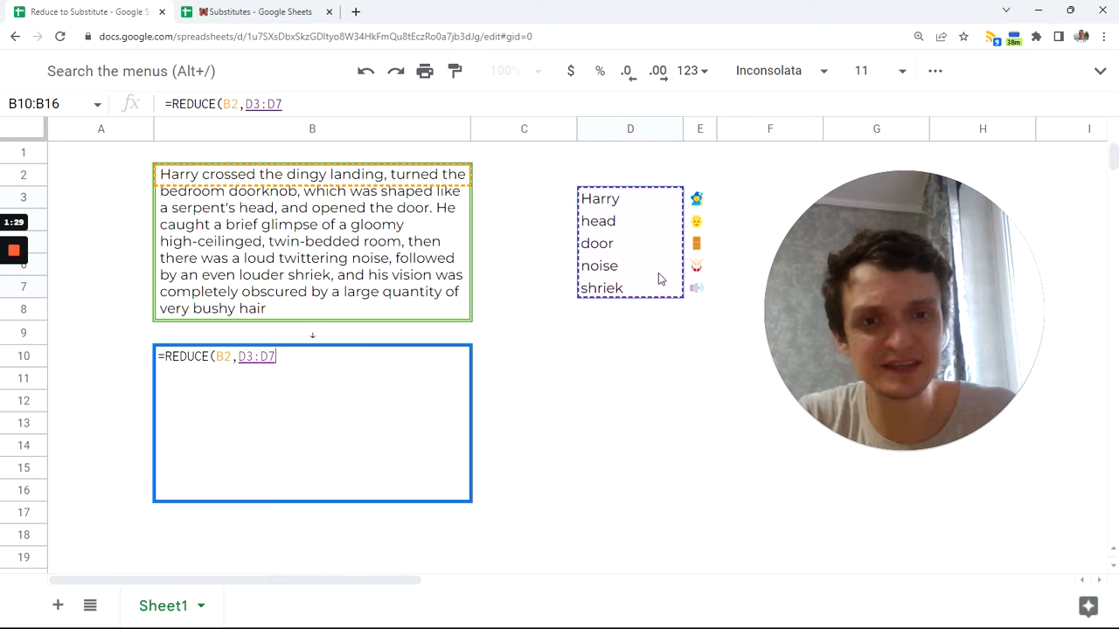
pyautogui.moveTo(697, 199); pyautogui.dragTo(696, 289)
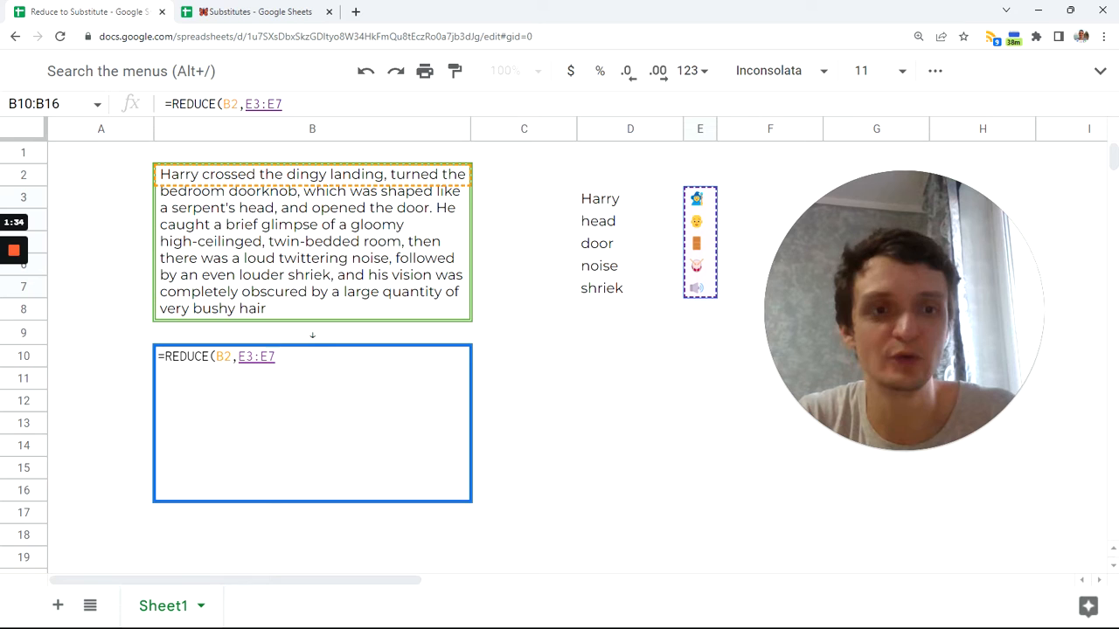
pyautogui.doubleClick(263, 104)
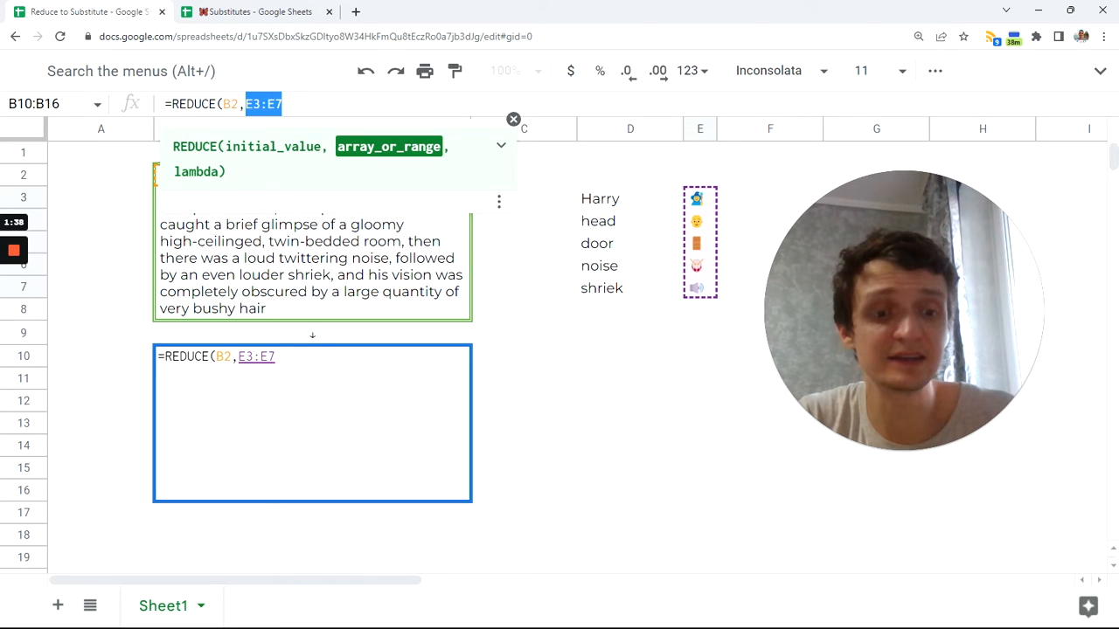
pyautogui.press('BackSpace')
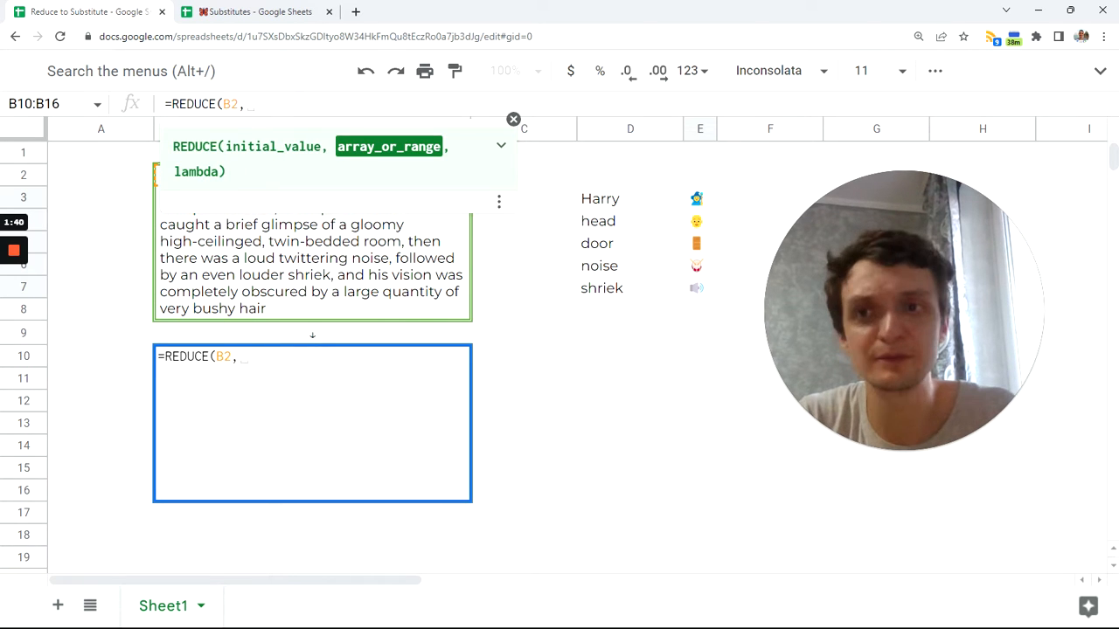
# Remove the equals sign from the partial REDUCE formula and keep it in the cell as plain text.
pyautogui.click(162, 104)
pyautogui.press('BackSpace')
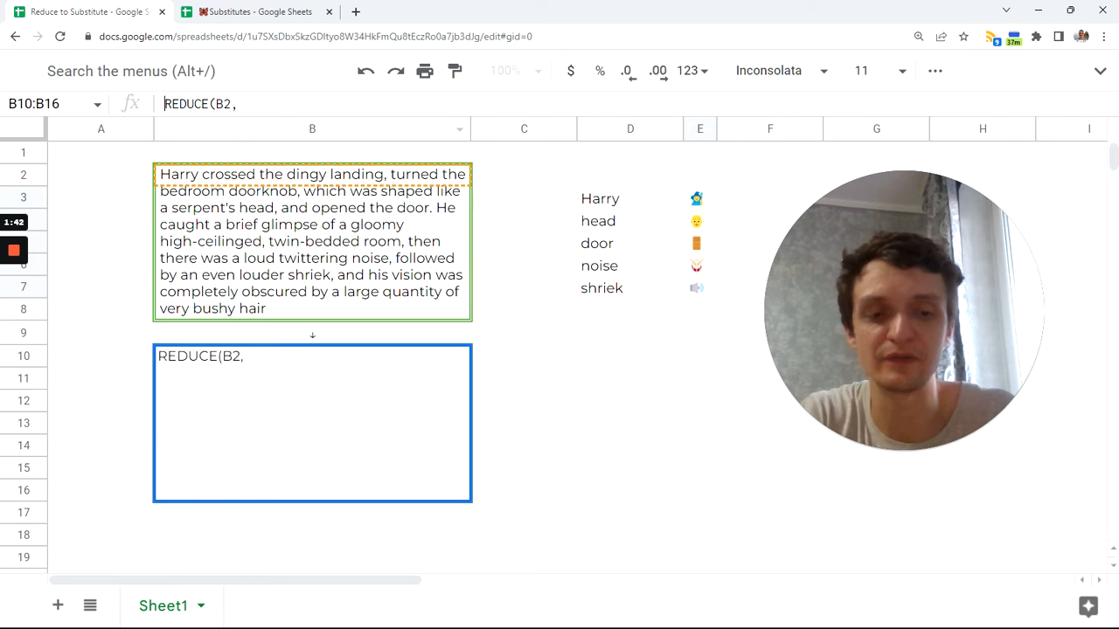
pyautogui.press('Return')
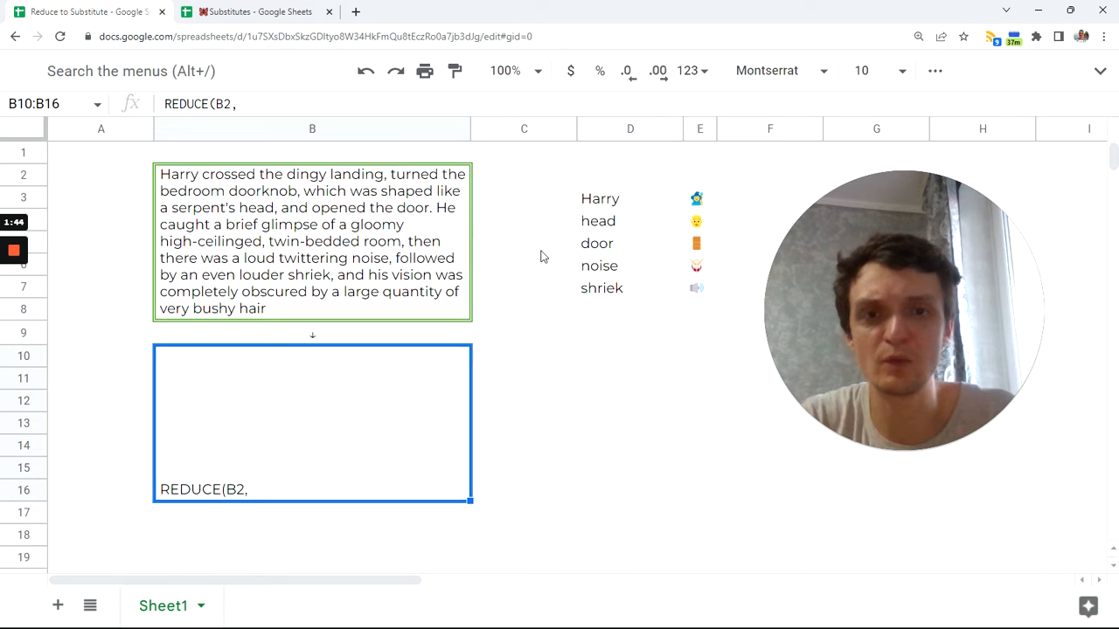
# Number the word list in column C by entering SEQUENCE(ROWS(D3:D7)) in C3.
pyautogui.click(572, 200)
pyautogui.write('=seq')
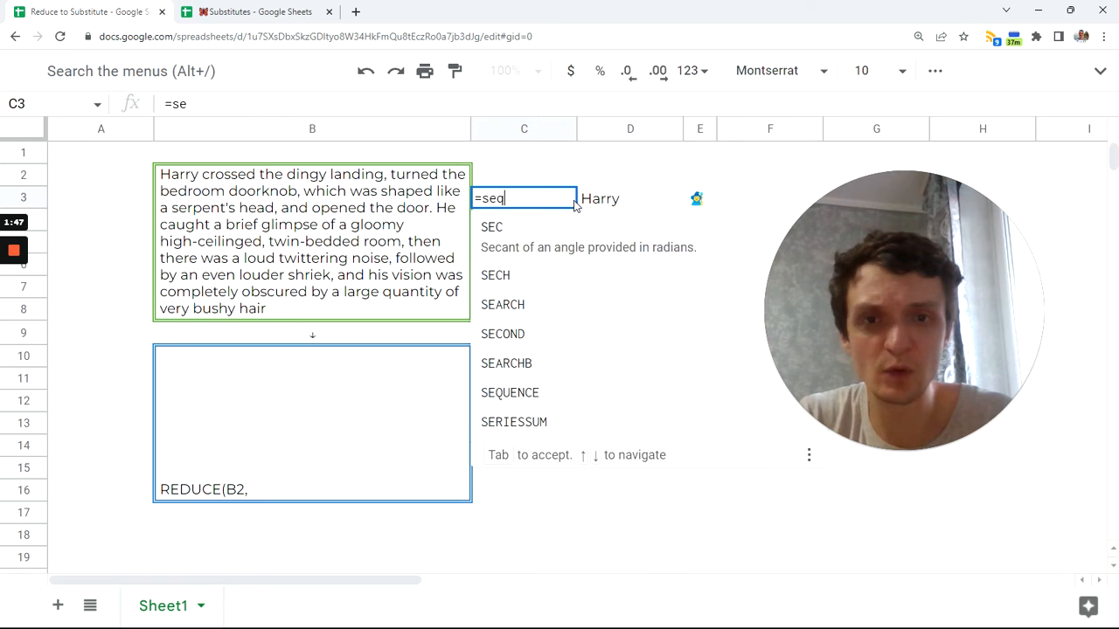
pyautogui.press('Tab')
pyautogui.write('row')
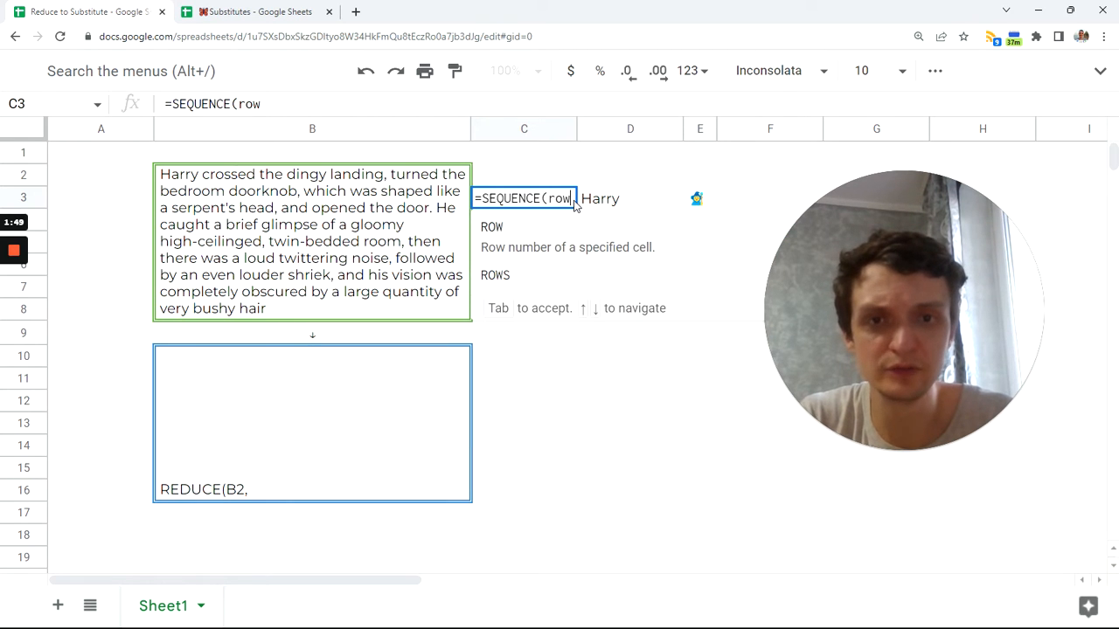
pyautogui.write('s')
pyautogui.press('Tab')
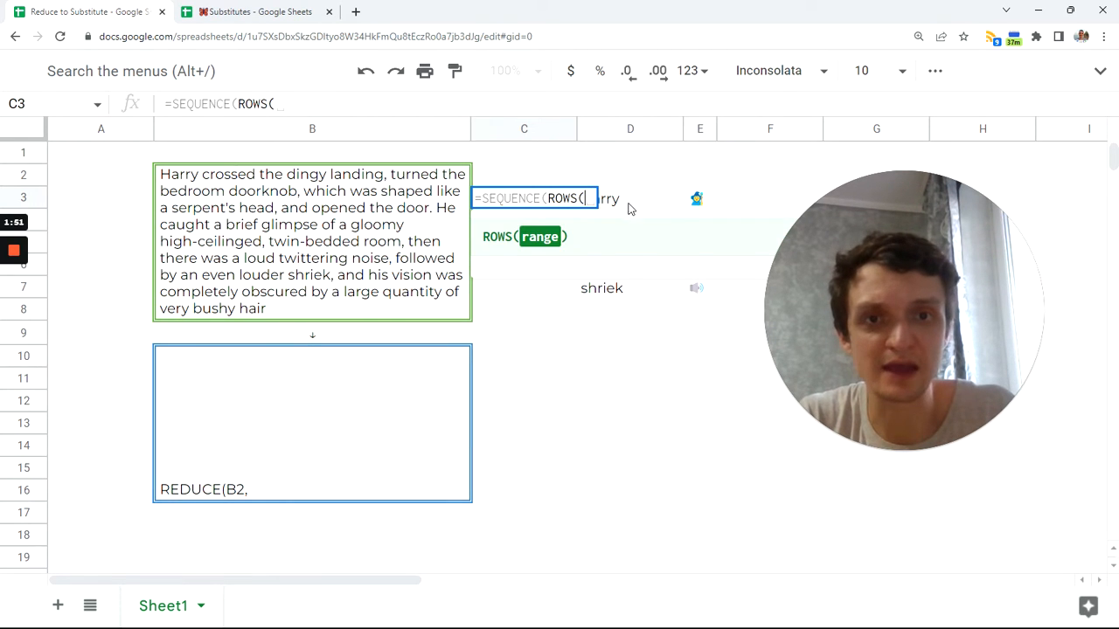
pyautogui.moveTo(627, 207); pyautogui.dragTo(631, 291)
pyautogui.press('Return')
pyautogui.click(609, 224)
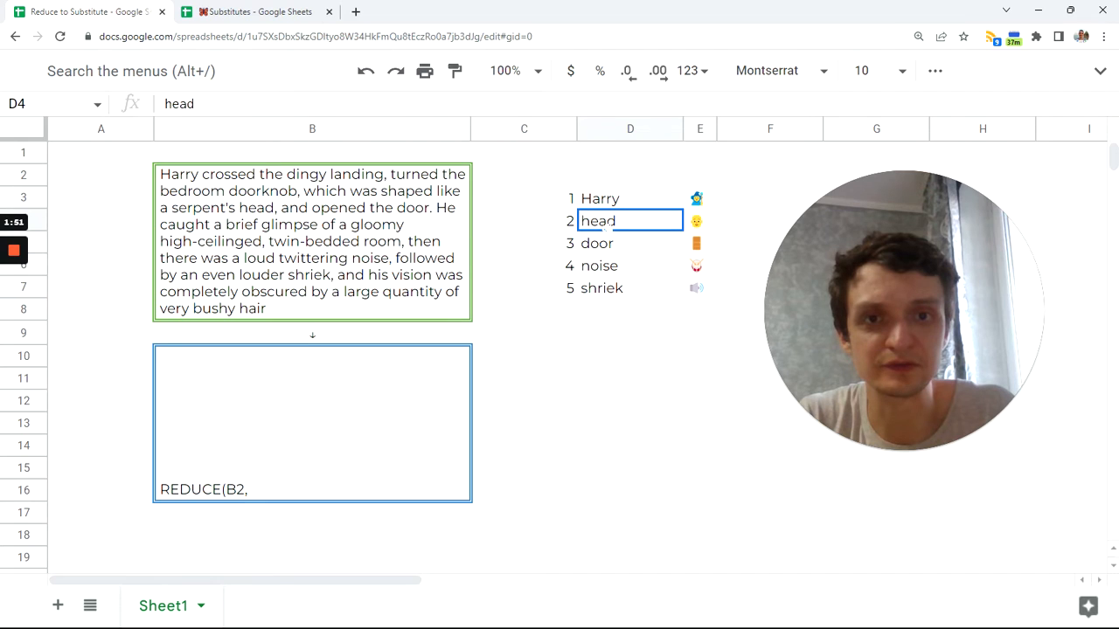
pyautogui.click(604, 296)
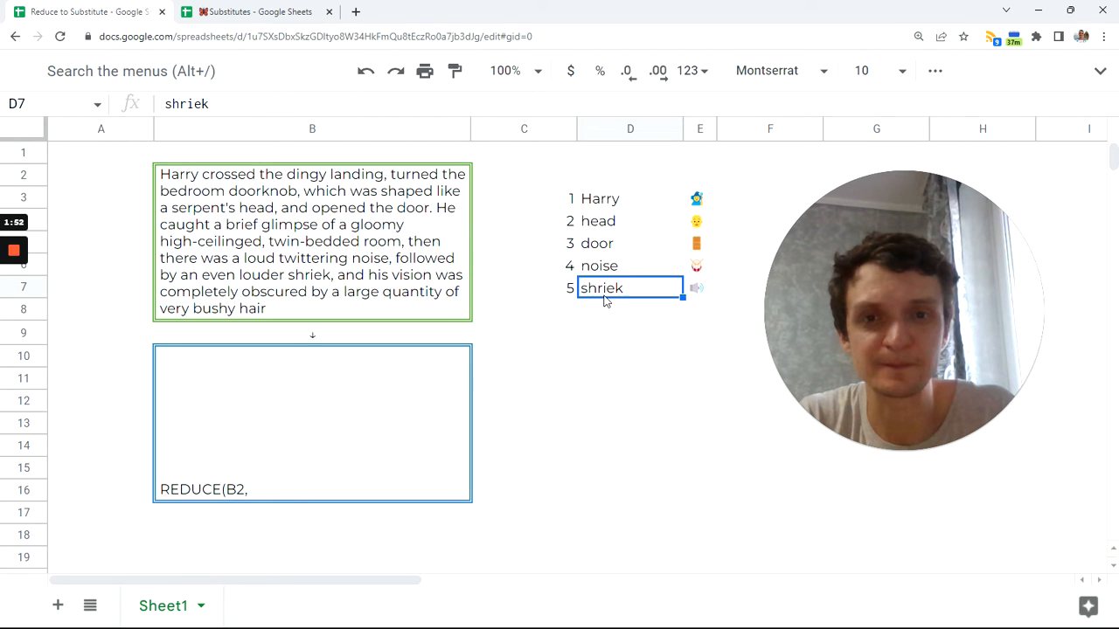
pyautogui.moveTo(558, 199); pyautogui.dragTo(520, 302)
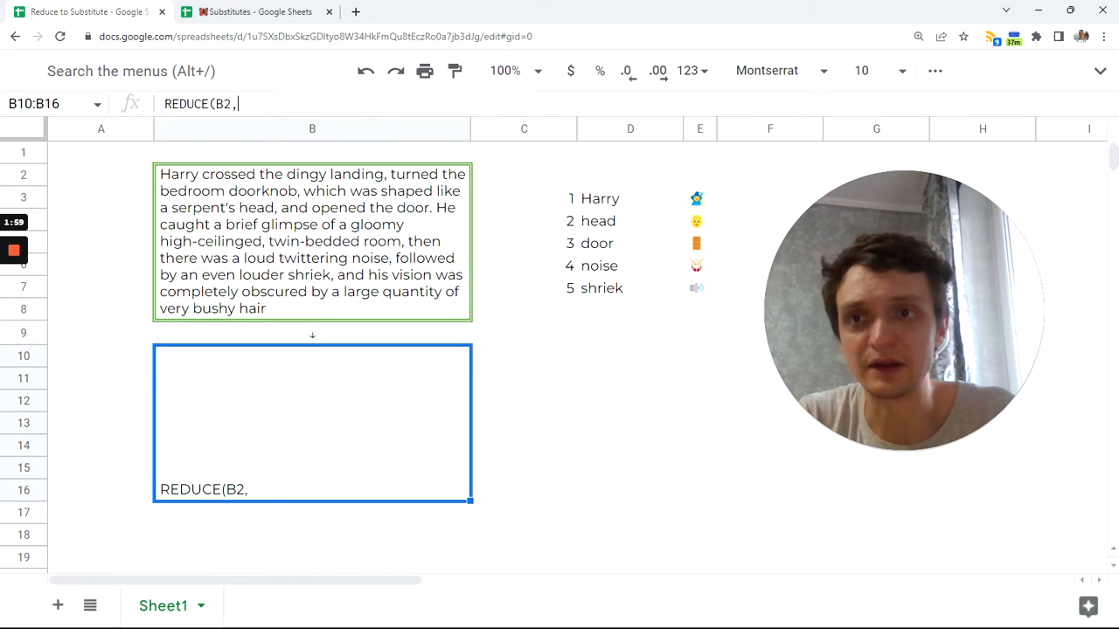
# Turn the REDUCE text in B10:B16 back into a formula and add C3:C7 as its array argument.
pyautogui.doubleClick(161, 374)
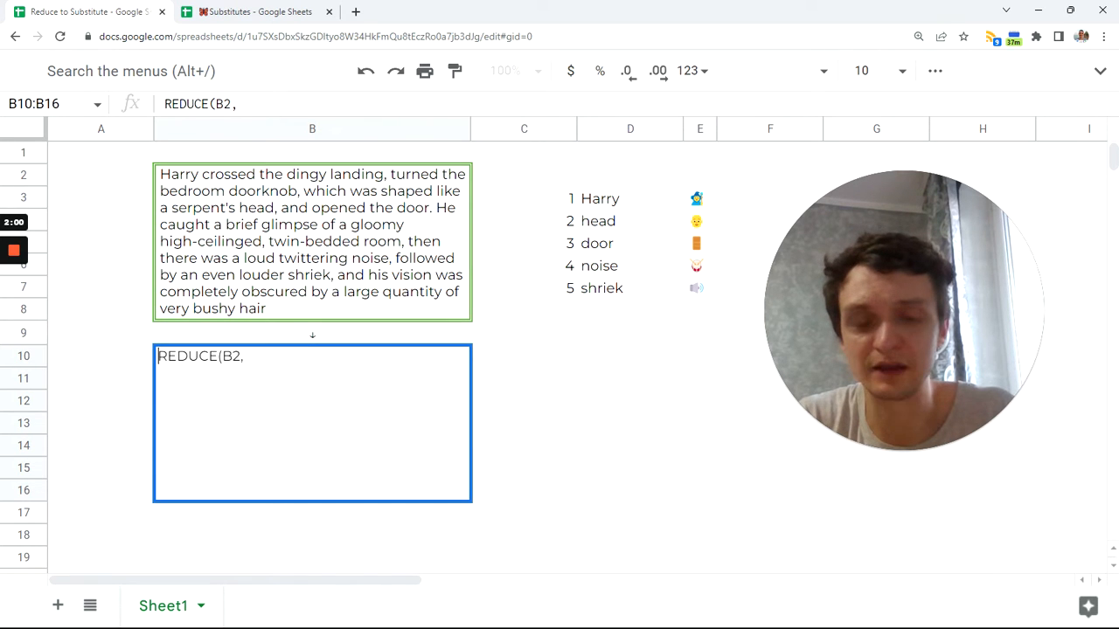
pyautogui.press('Home')
pyautogui.write('=')
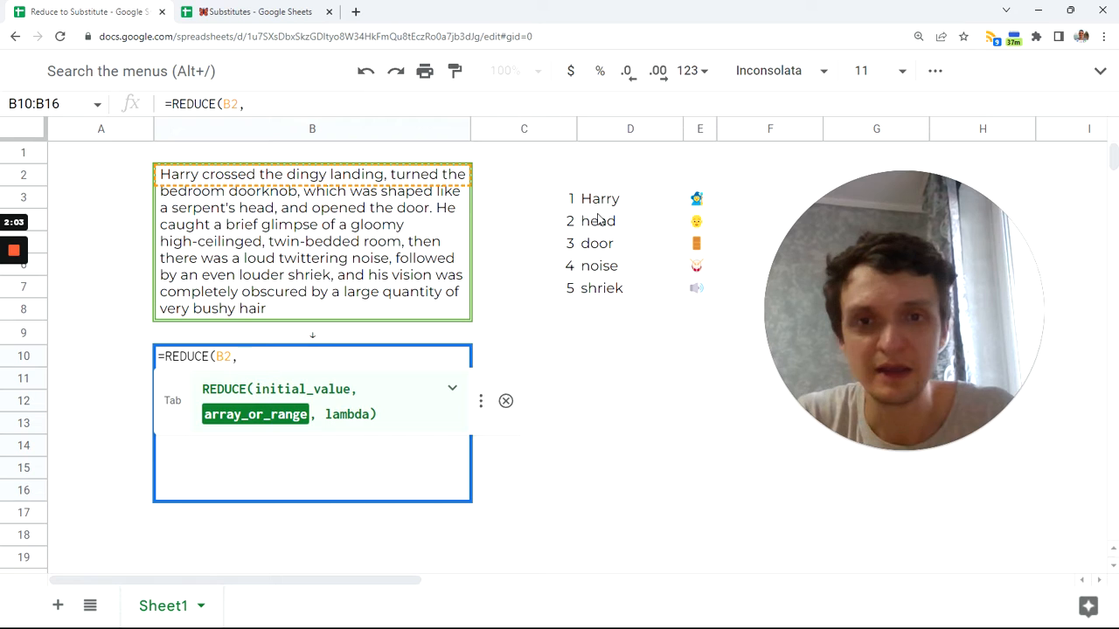
pyautogui.moveTo(569, 201); pyautogui.dragTo(564, 286)
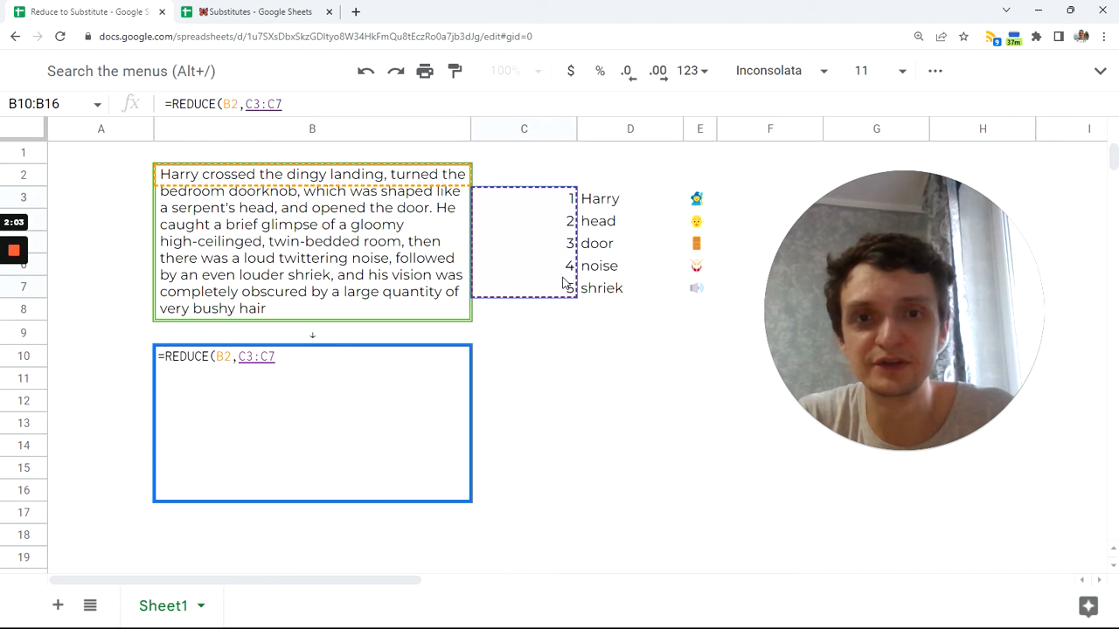
# Add a LAMBDA with the parameter names ini and v as the third argument of REDUCE.
pyautogui.write(', lam')
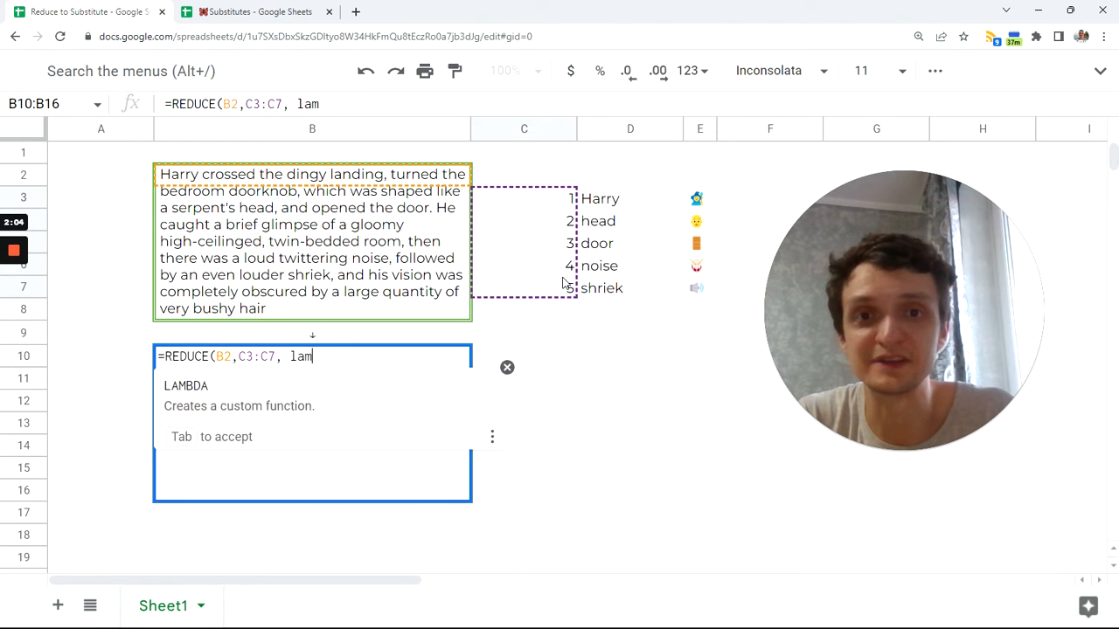
pyautogui.press('Tab')
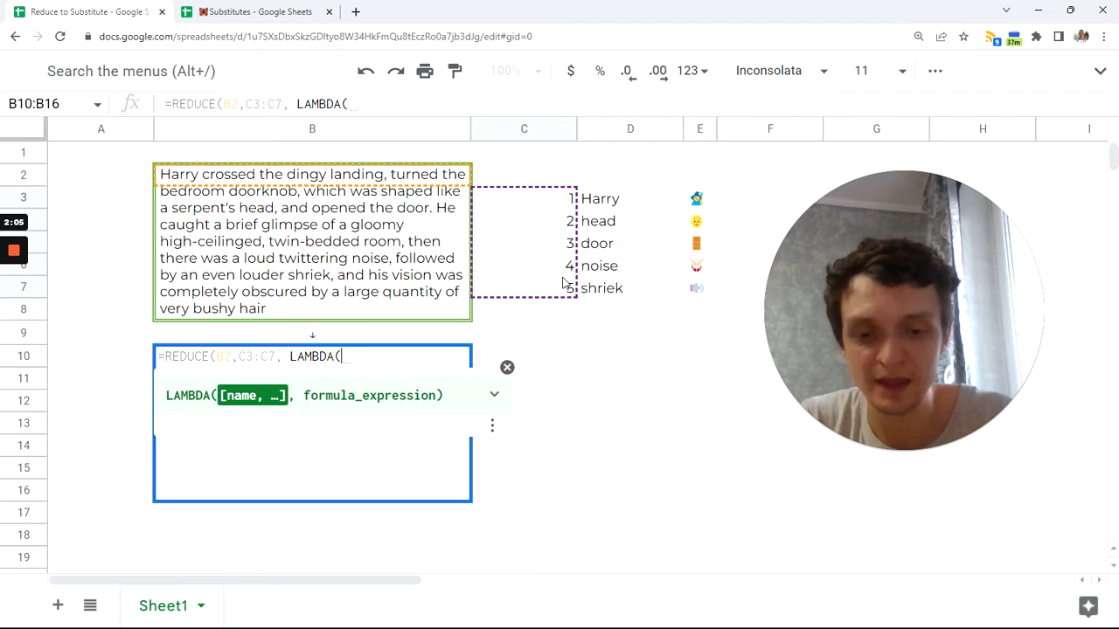
pyautogui.write('ini')
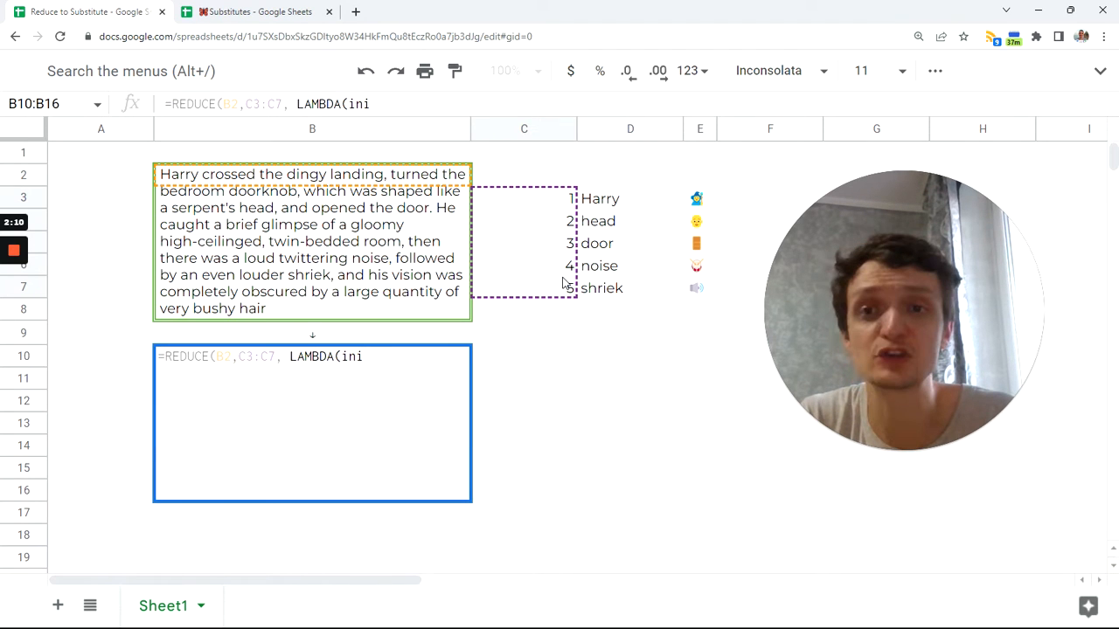
pyautogui.write(',')
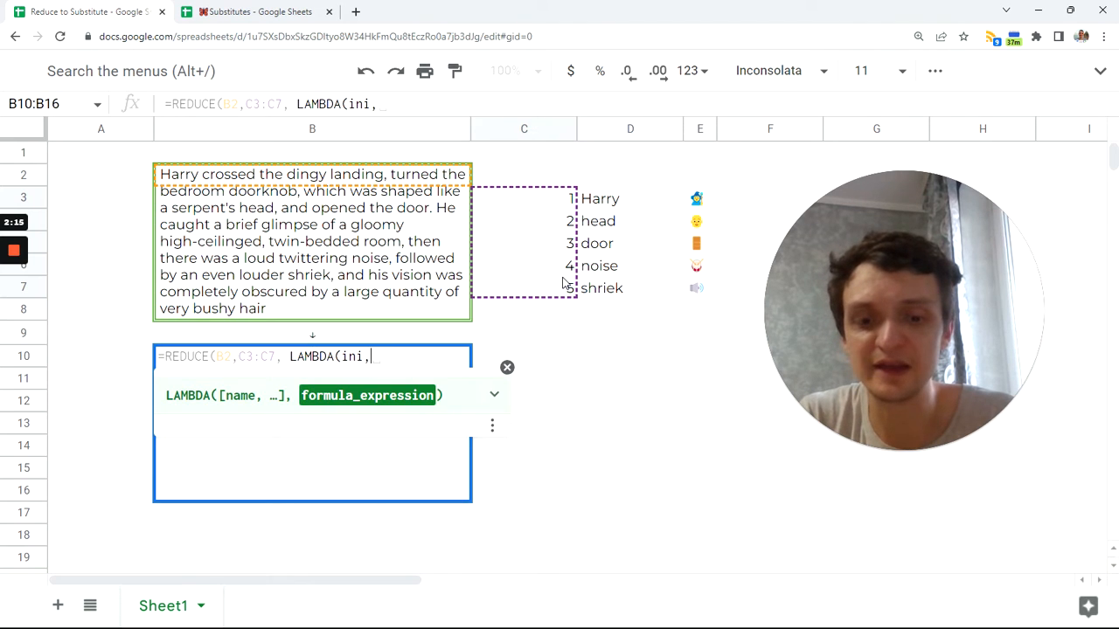
pyautogui.write('v,')
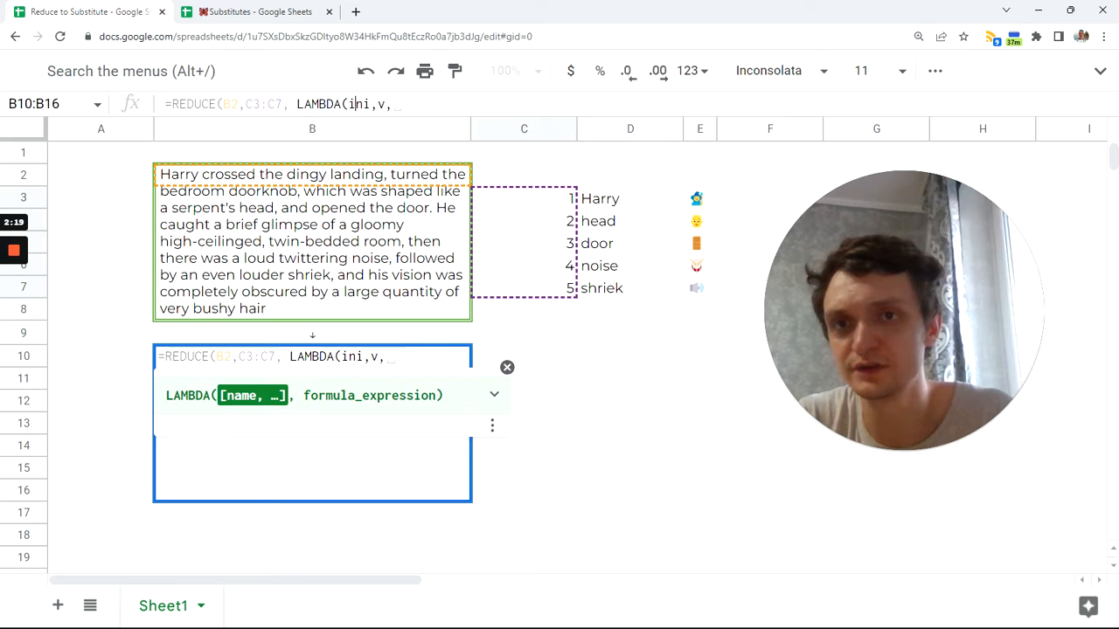
pyautogui.doubleClick(354, 104)
pyautogui.moveTo(385, 105); pyautogui.dragTo(378, 104)
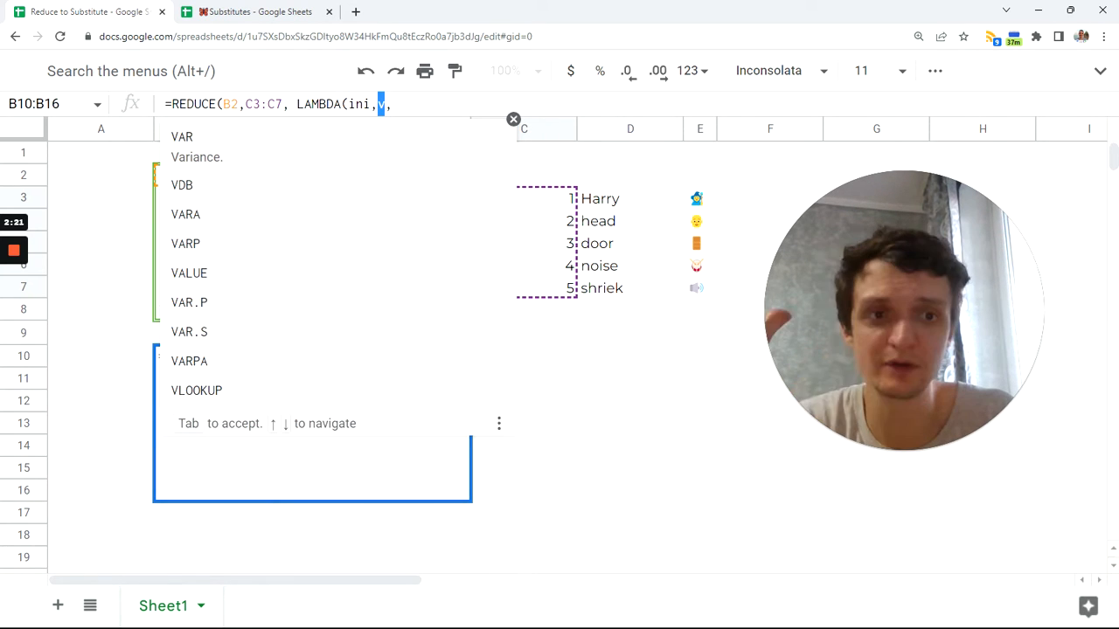
pyautogui.click(392, 104)
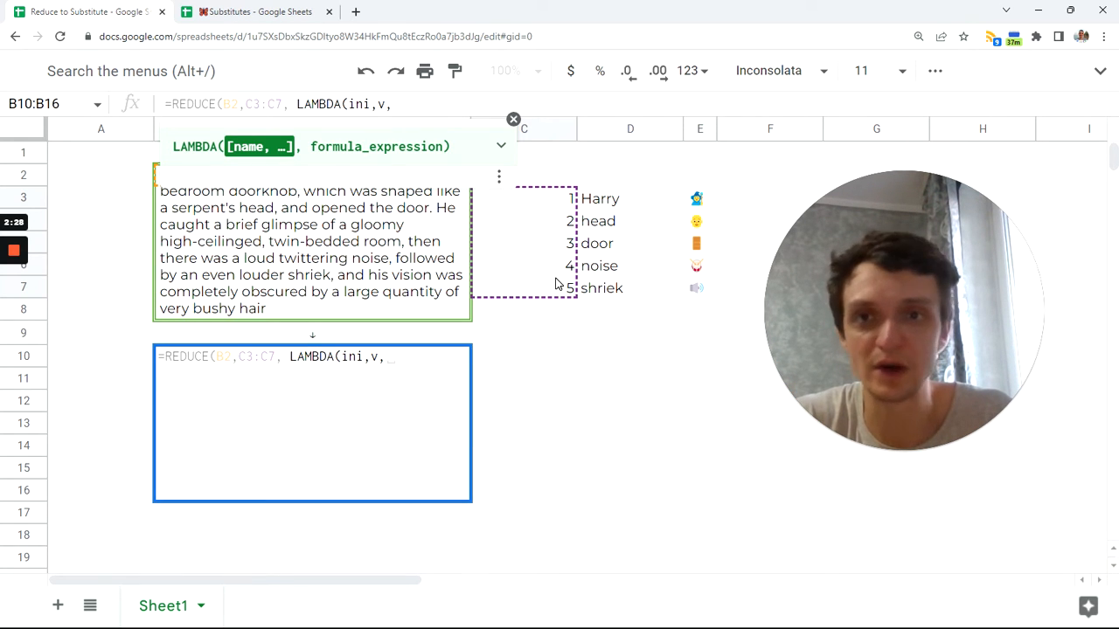
pyautogui.write('re')
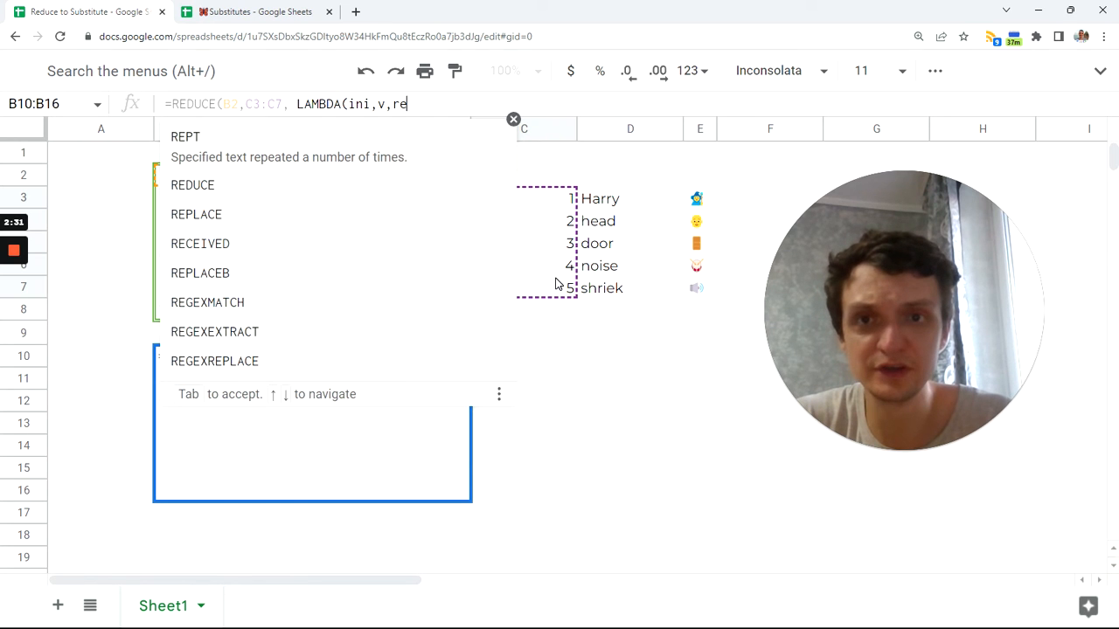
pyautogui.press('BackSpace')
pyautogui.press('BackSpace')
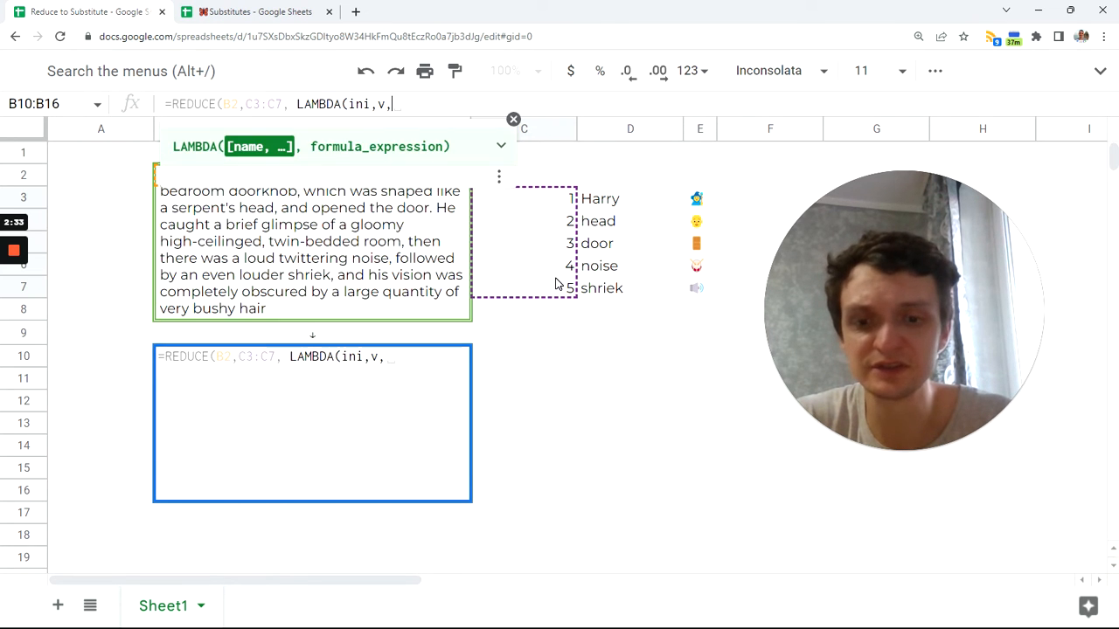
# Start a SUBSTITUTE in the LAMBDA with ini as the text to search and INDEX(D3:D7,v) as the search term.
pyautogui.write('sub')
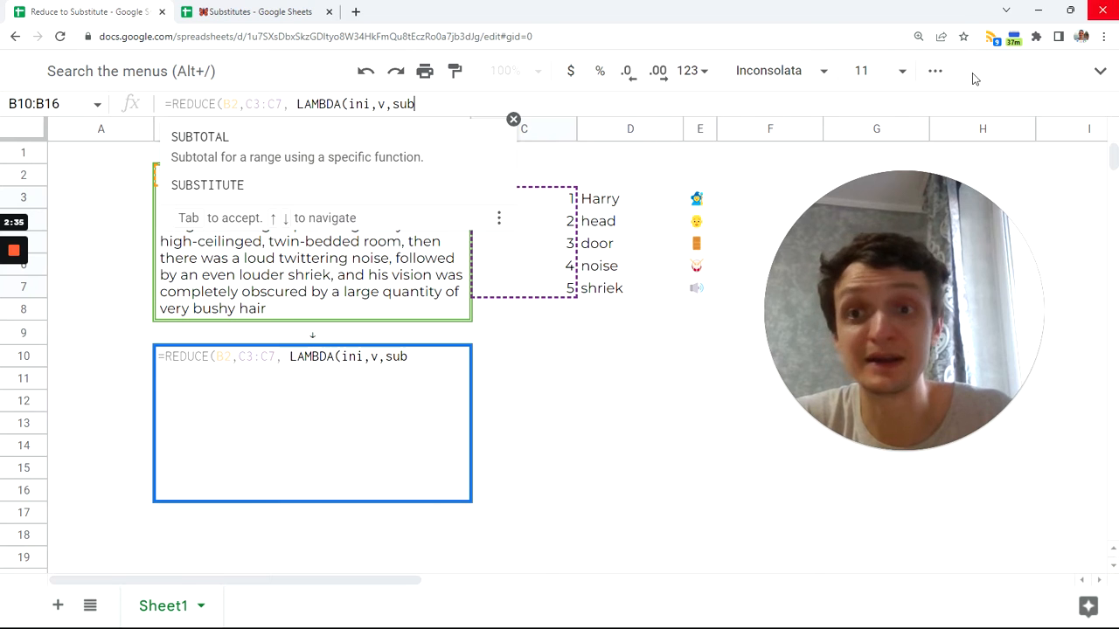
pyautogui.click(233, 181)
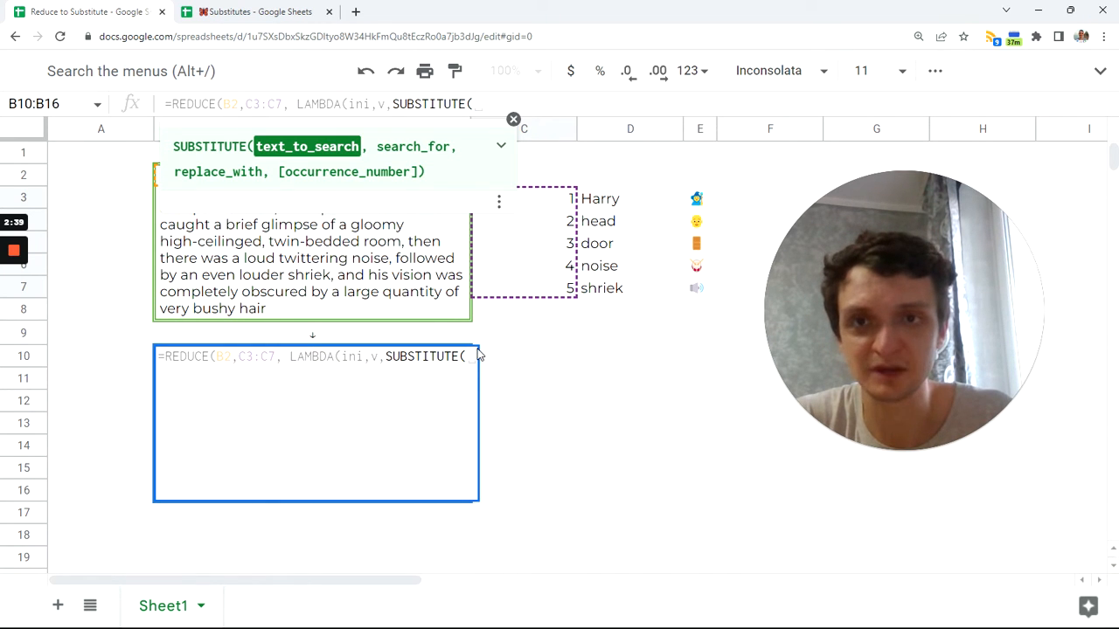
pyautogui.write('ini,')
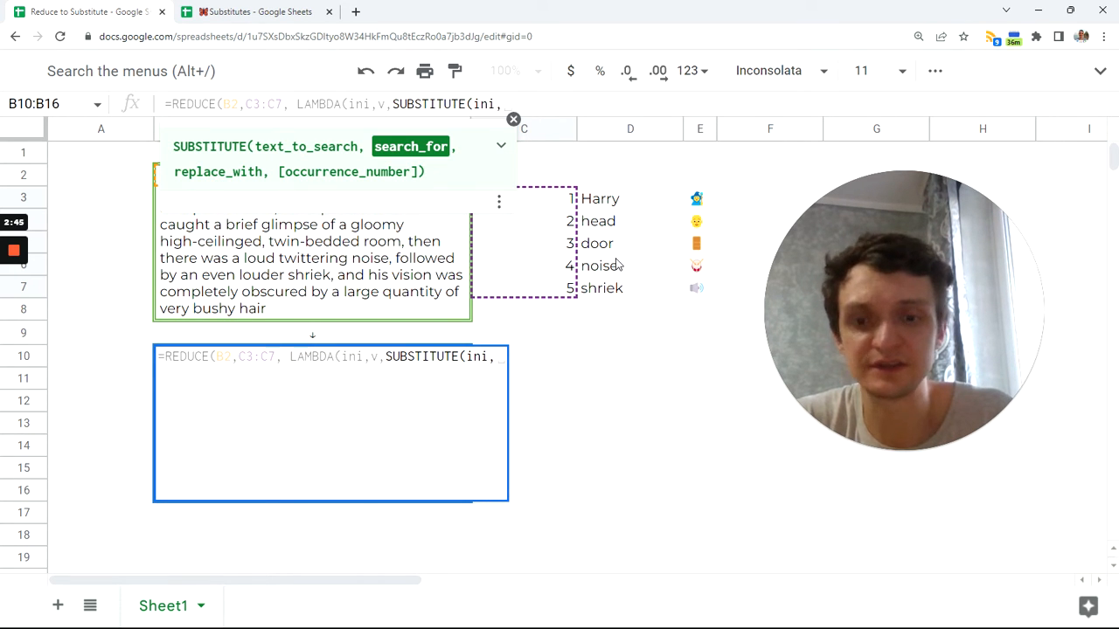
pyautogui.write('inde')
pyautogui.press('Tab')
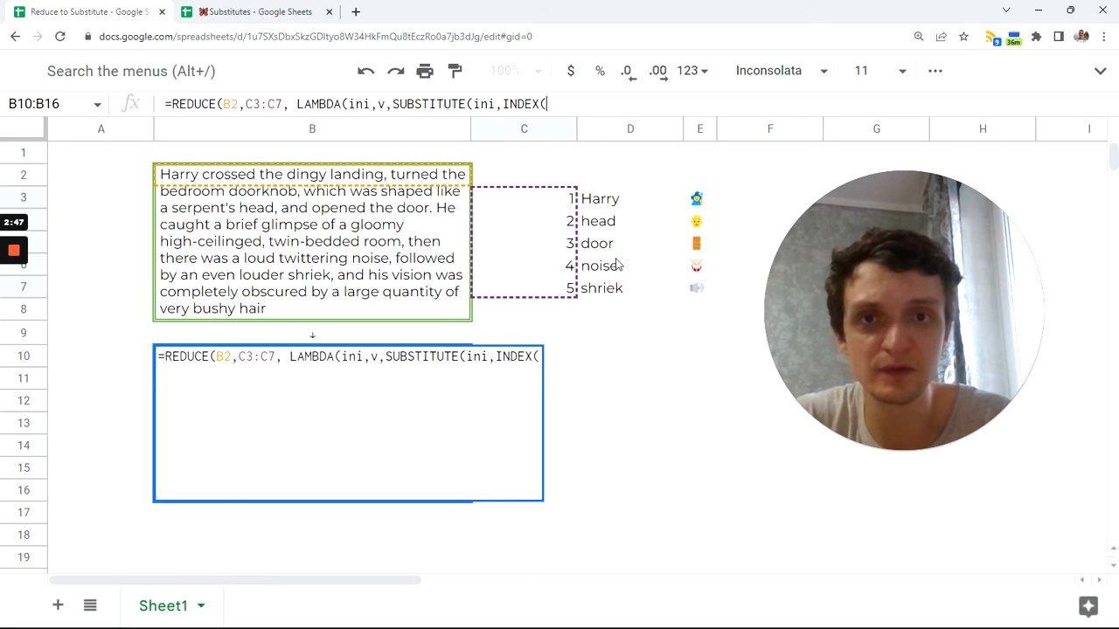
pyautogui.moveTo(600, 198); pyautogui.dragTo(605, 289)
pyautogui.write(',v),')
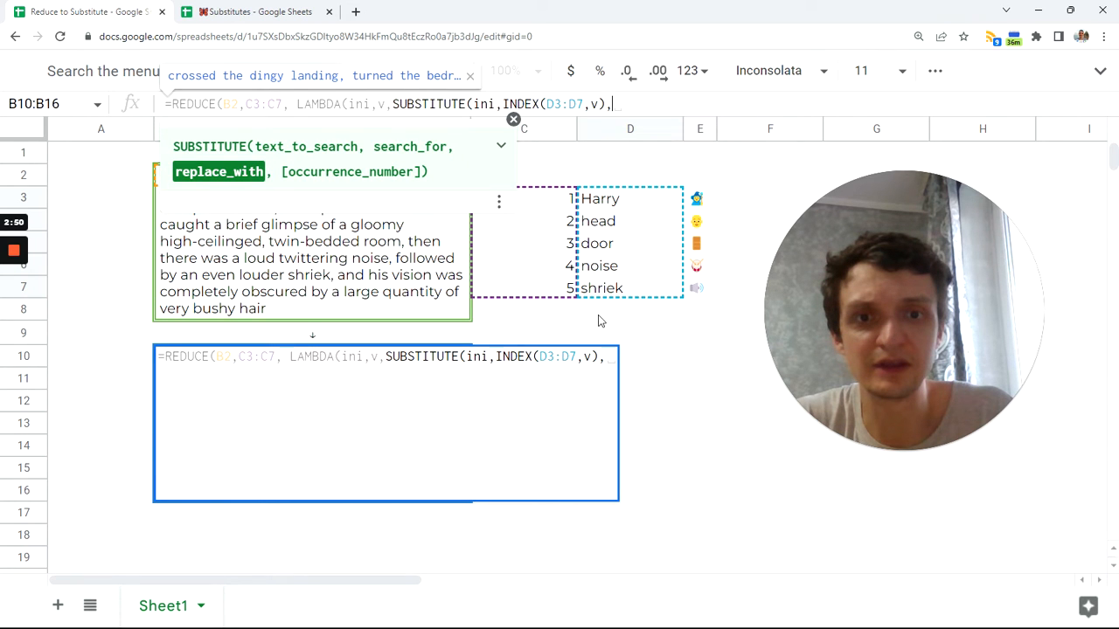
# Add INDEX(E3:E7,v) as the replacement in SUBSTITUTE and enter the completed REDUCE formula.
pyautogui.click(699, 200)
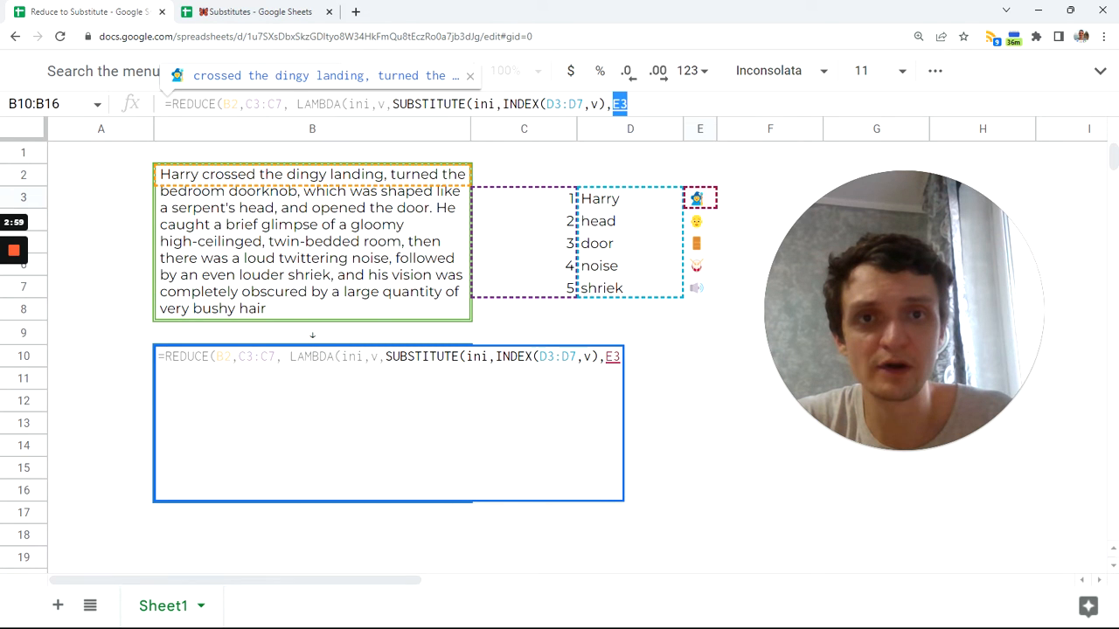
pyautogui.write('ind')
pyautogui.press('Tab')
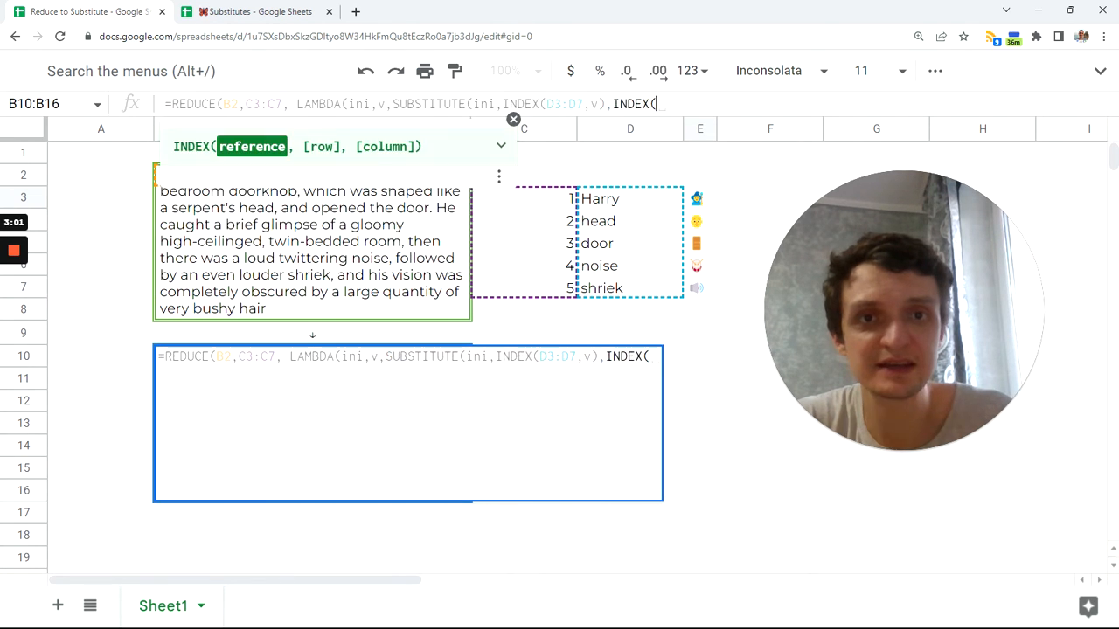
pyautogui.moveTo(697, 199); pyautogui.dragTo(706, 297)
pyautogui.write(',v)')
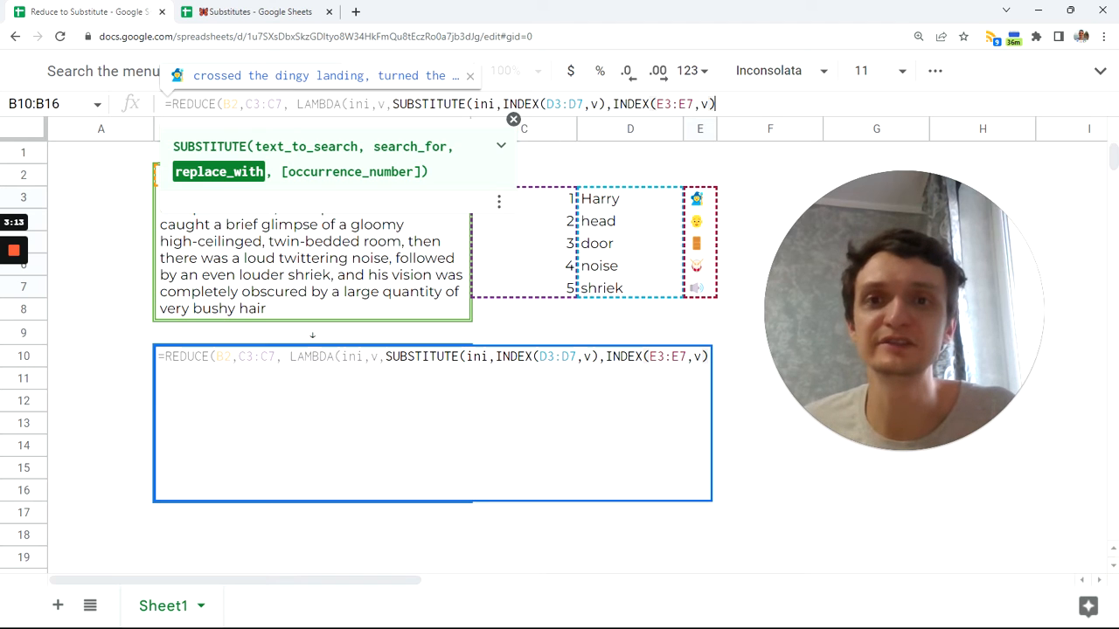
pyautogui.moveTo(392, 104); pyautogui.dragTo(715, 104)
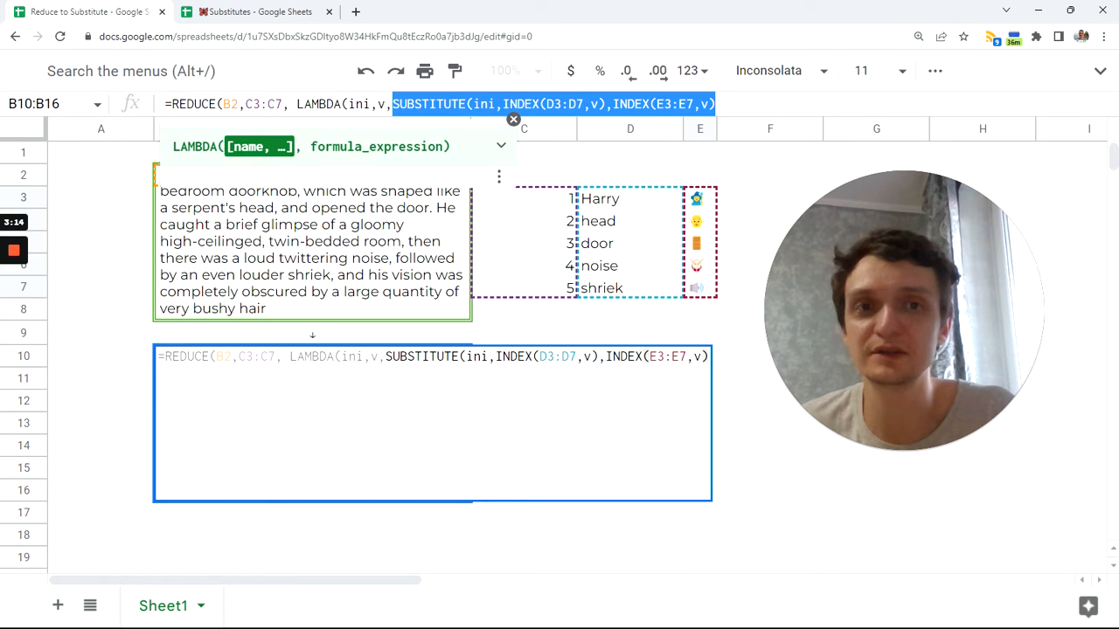
pyautogui.click(716, 104)
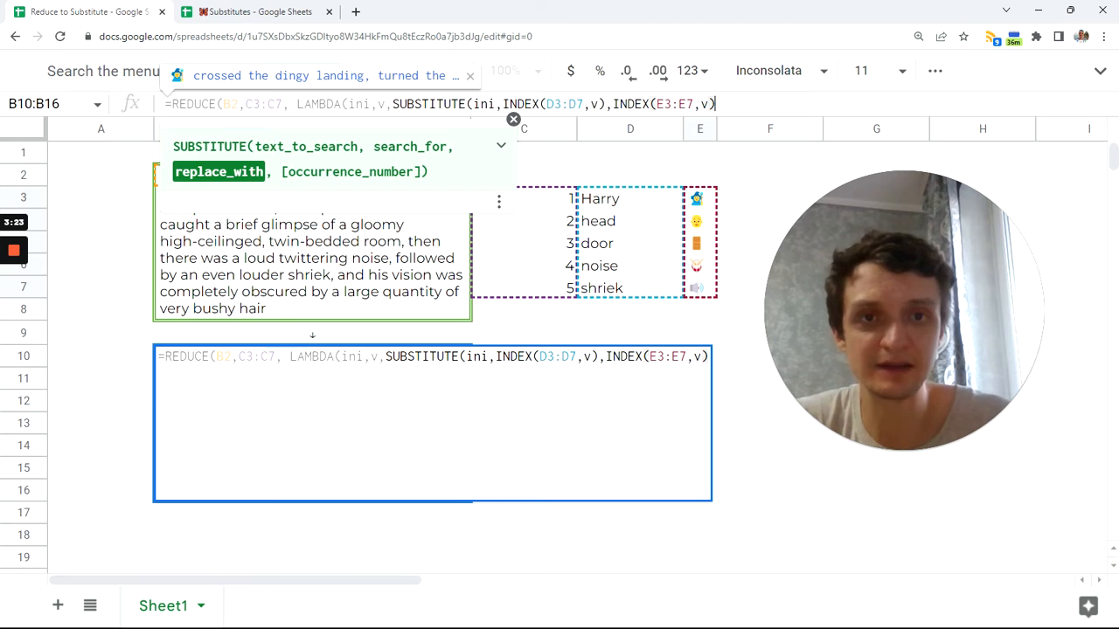
pyautogui.press('Return')
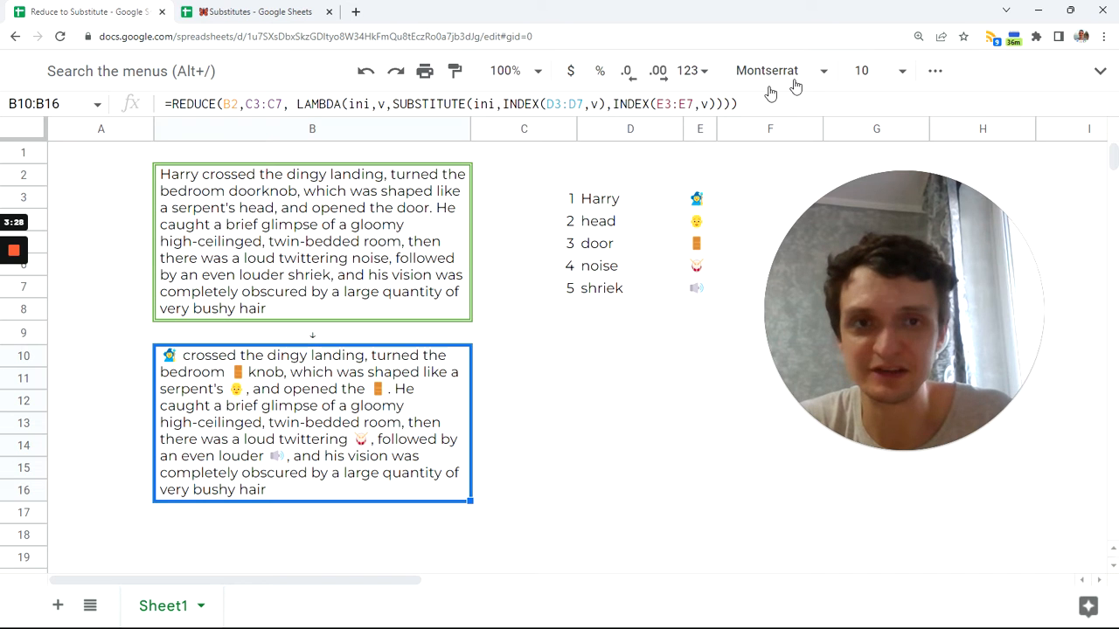
# Examine the REDUCE formula in B10:B16 and the ranges it references in columns C to E.
pyautogui.press('F2')
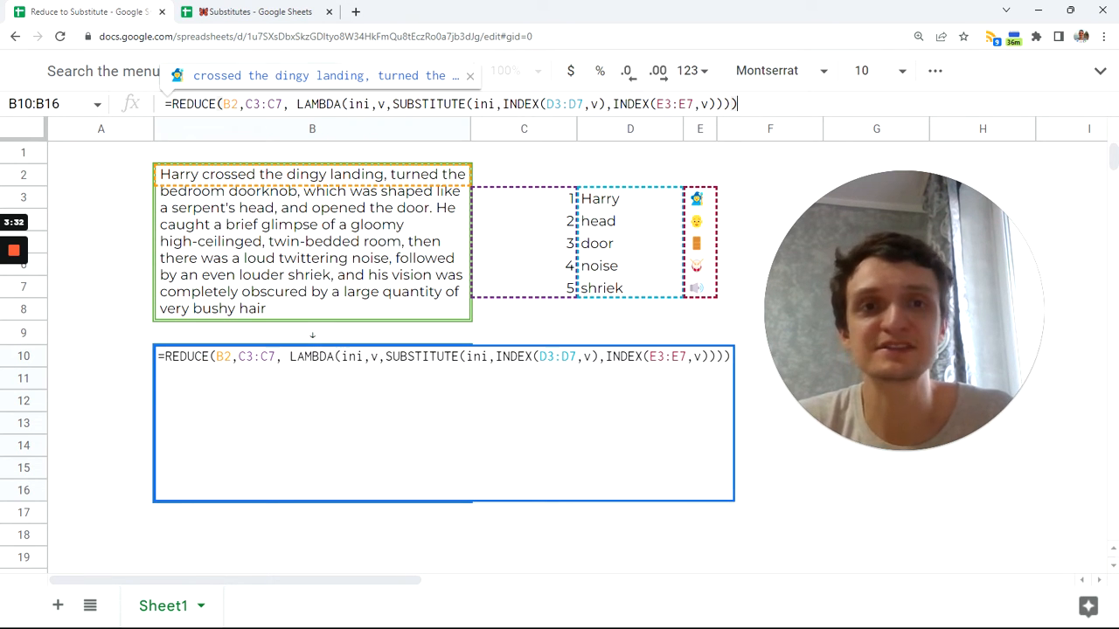
pyautogui.press('Return')
pyautogui.moveTo(570, 199); pyautogui.dragTo(705, 296)
pyautogui.click(267, 377)
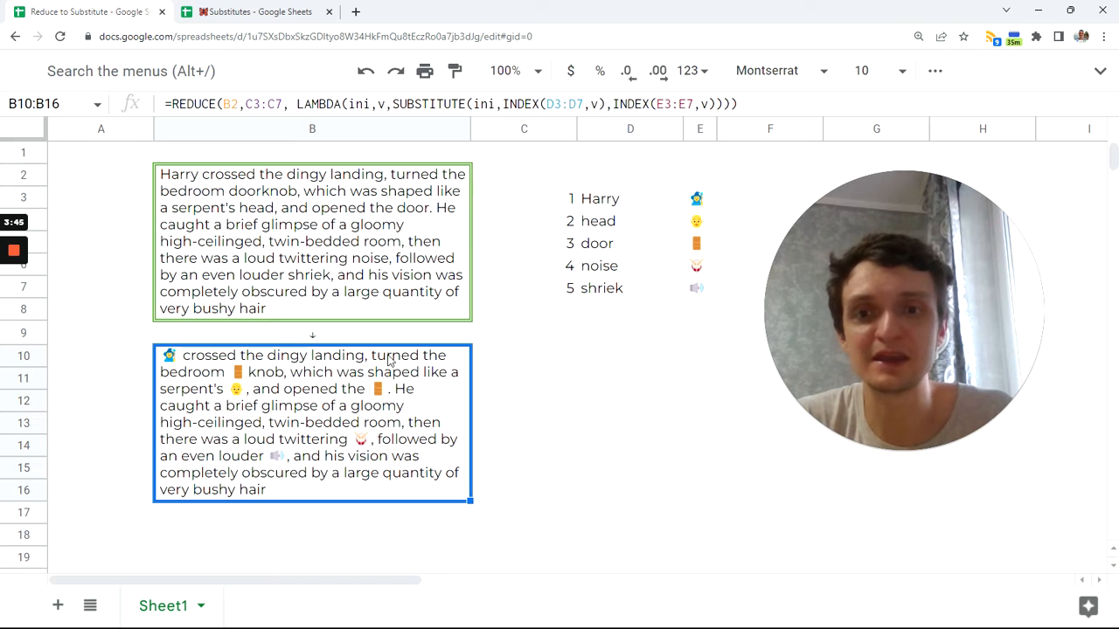
pyautogui.press('F2')
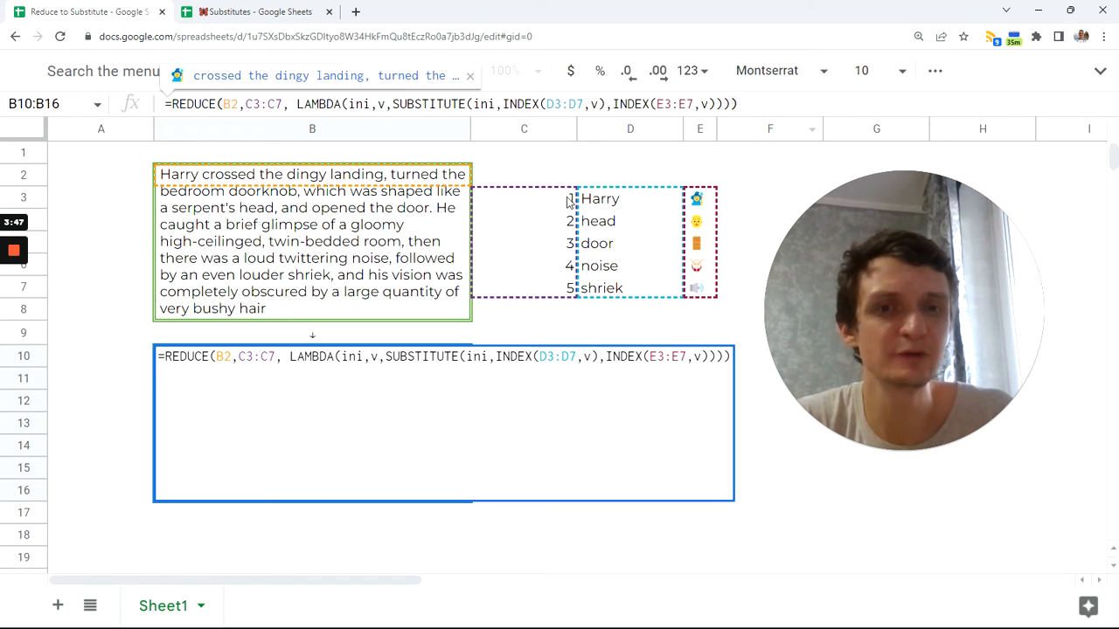
pyautogui.press('Tab')
pyautogui.click(223, 369)
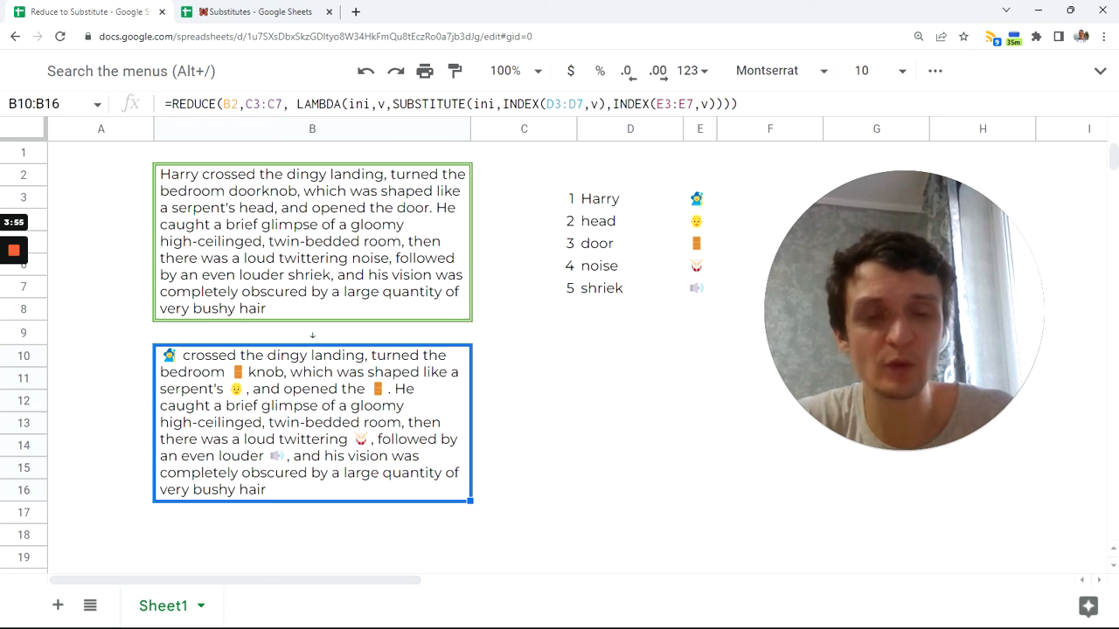
# Replace C3:C7 in the REDUCE formula with SEQUENCE(ROWS(D3:D7)) copied from cell C3.
pyautogui.moveTo(246, 104); pyautogui.dragTo(281, 104)
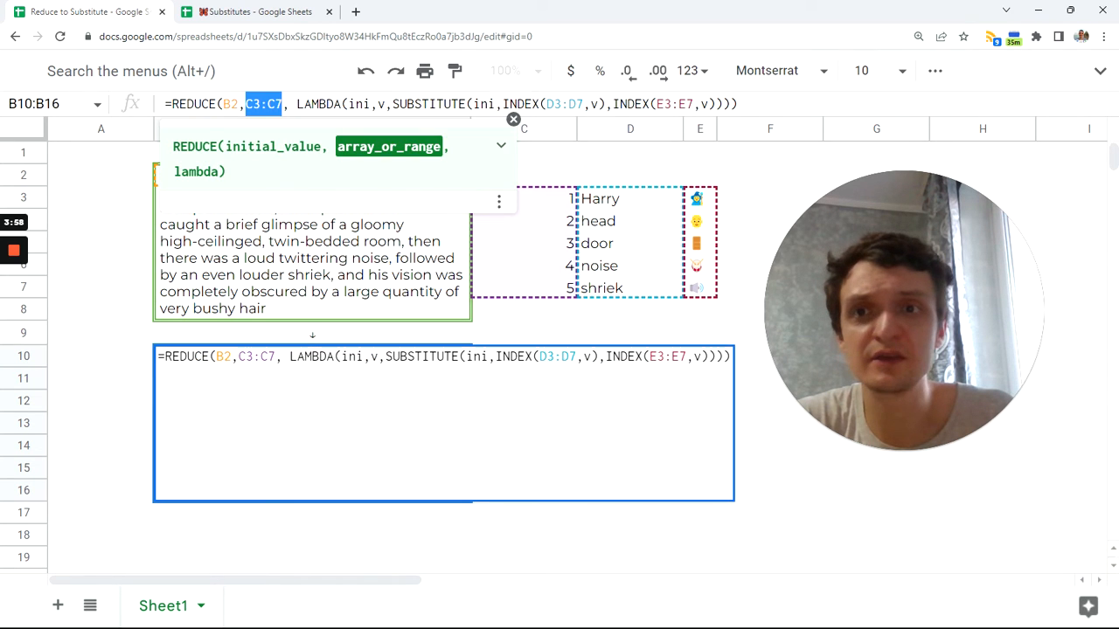
pyautogui.press('Tab')
pyautogui.click(556, 204)
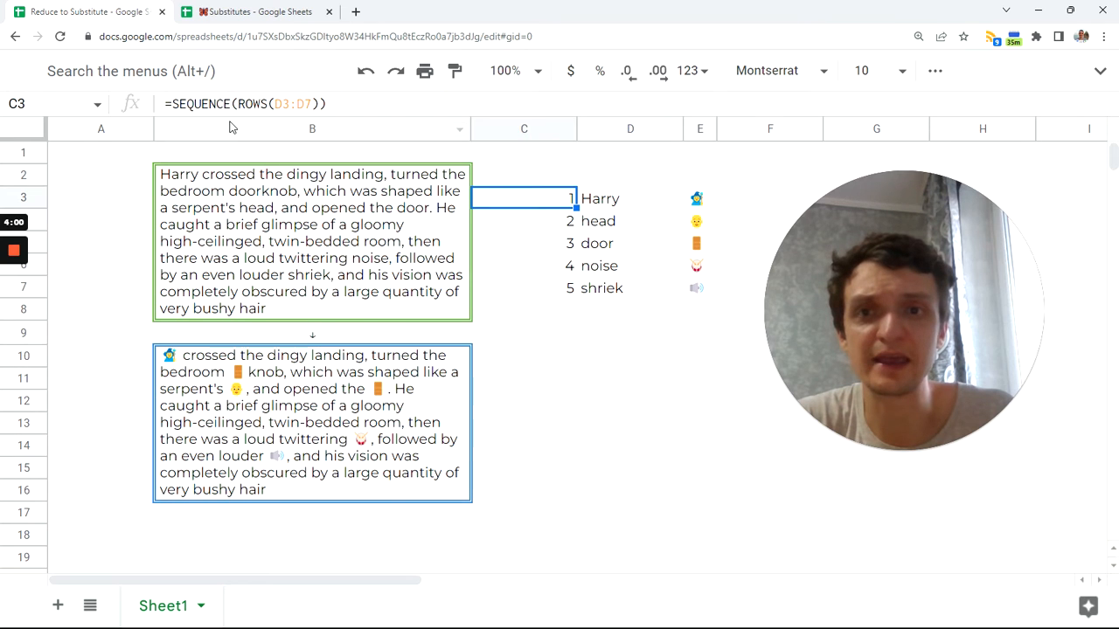
pyautogui.moveTo(171, 104); pyautogui.dragTo(329, 105)
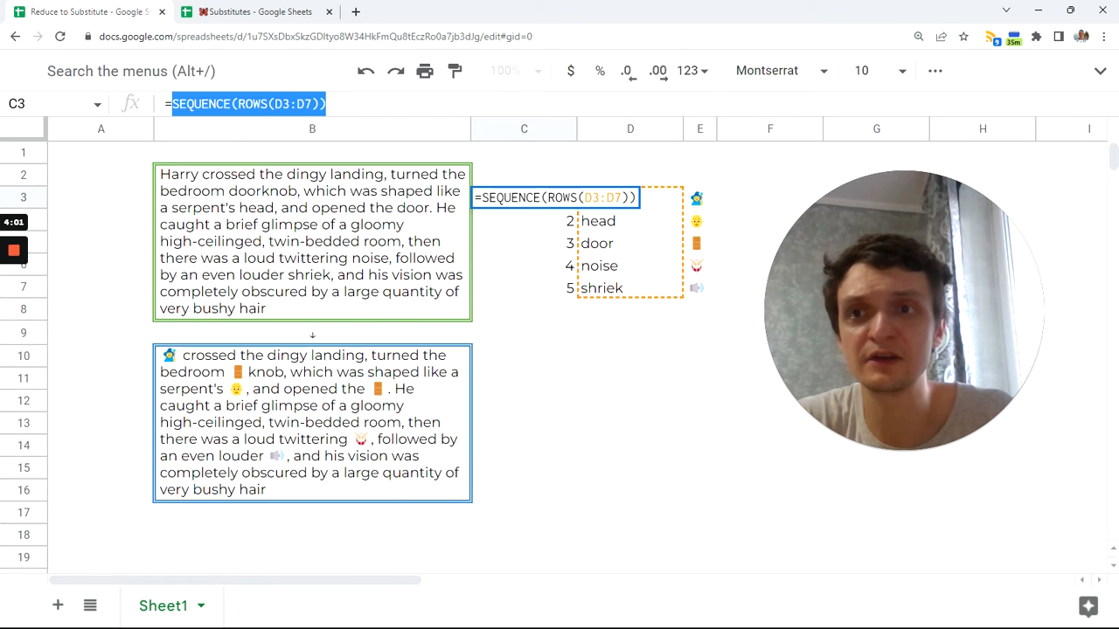
pyautogui.click(305, 384)
pyautogui.doubleClick(292, 398)
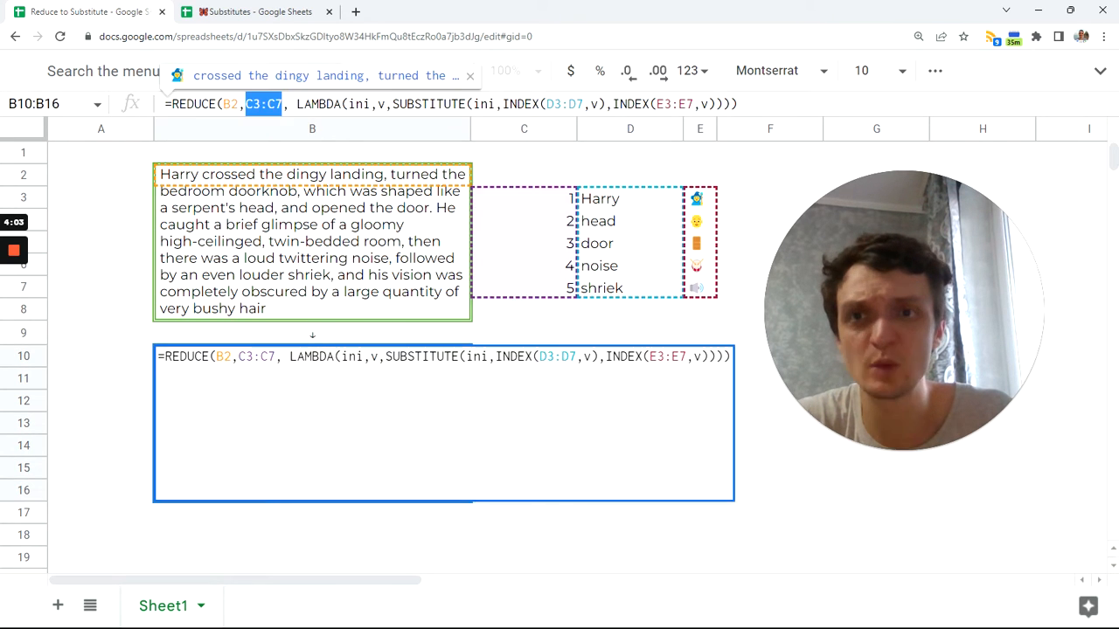
pyautogui.press('Tab')
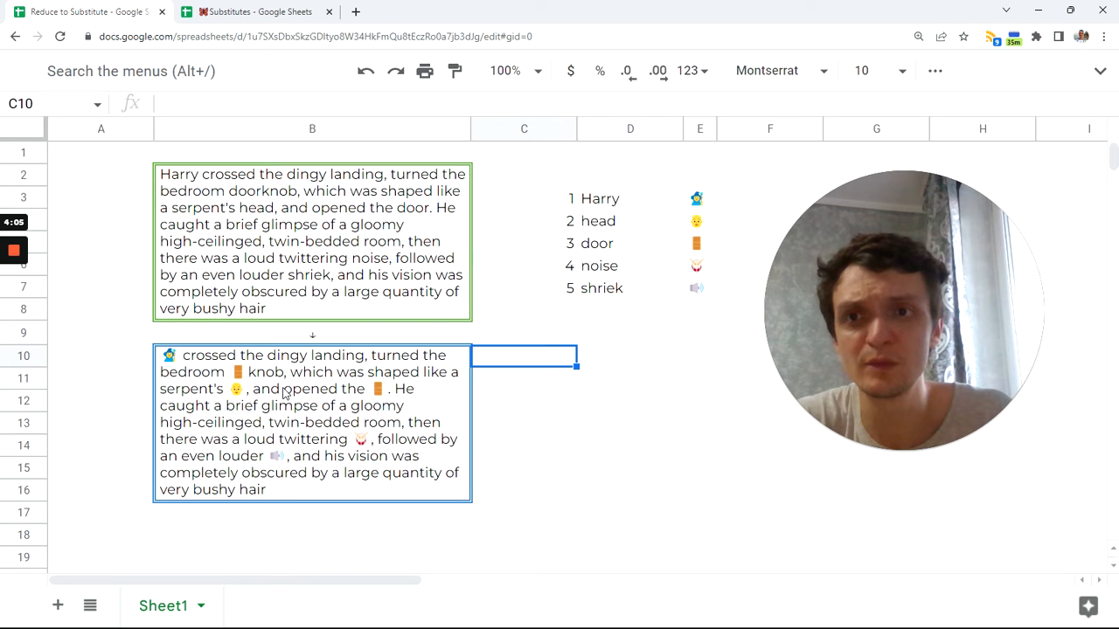
pyautogui.click(284, 394)
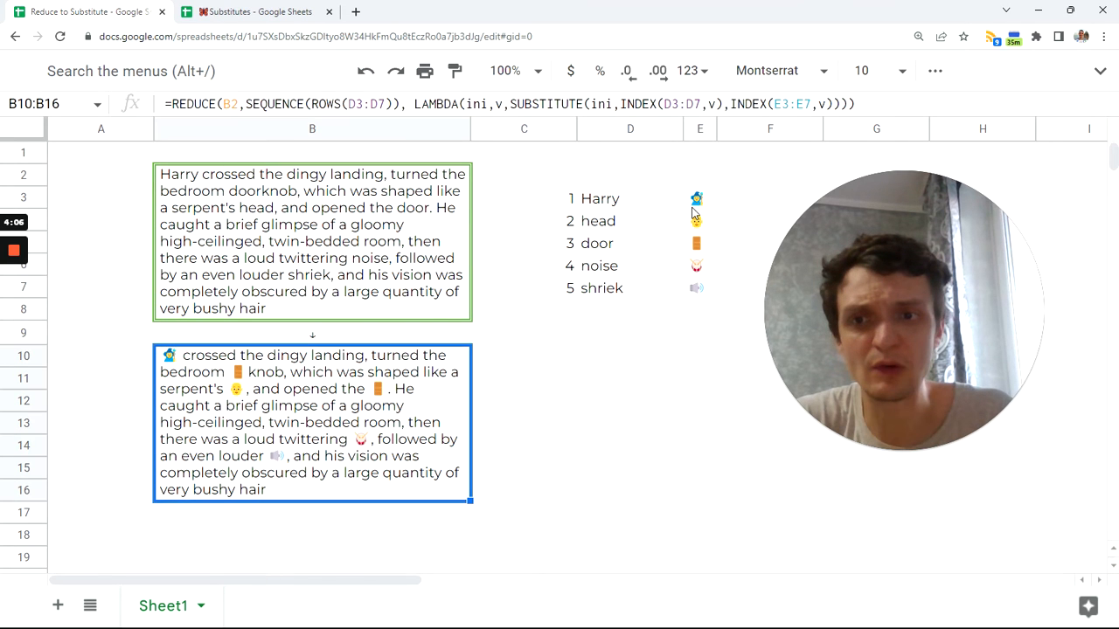
# Delete the helper SEQUENCE formula from C3 and return to the result cell B10:B16.
pyautogui.click(569, 202)
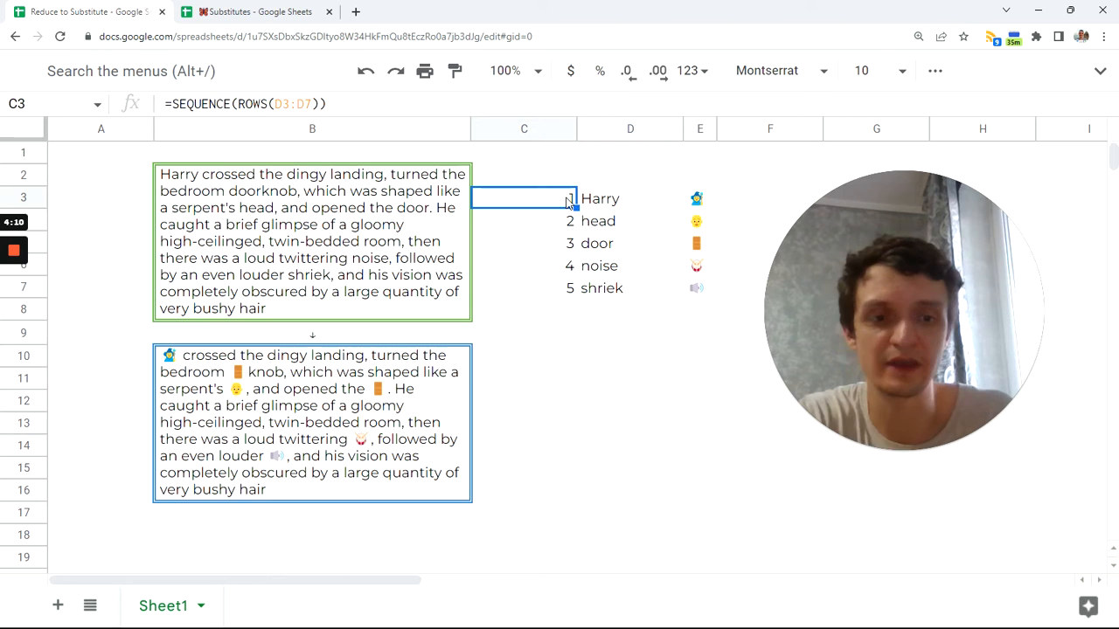
pyautogui.press('Delete')
pyautogui.click(420, 367)
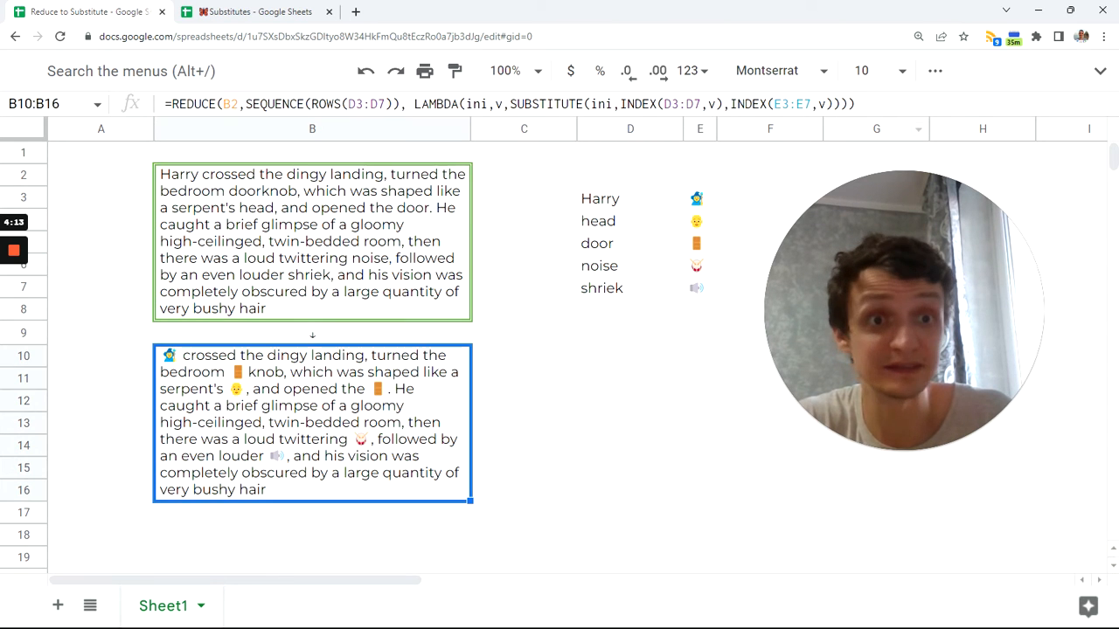
# Copy the whole REDUCE expression in B10:B16 and remove it, keeping only the equals sign.
pyautogui.click(855, 103)
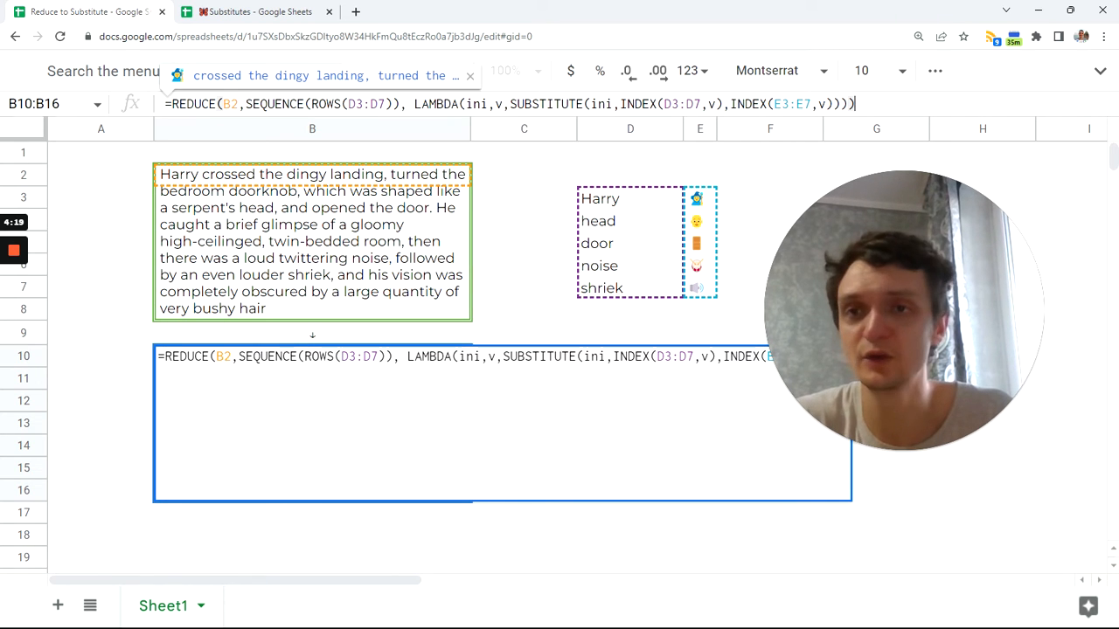
pyautogui.moveTo(173, 104); pyautogui.dragTo(855, 104)
pyautogui.hotkey('ctrl', 'c')
pyautogui.press('BackSpace')
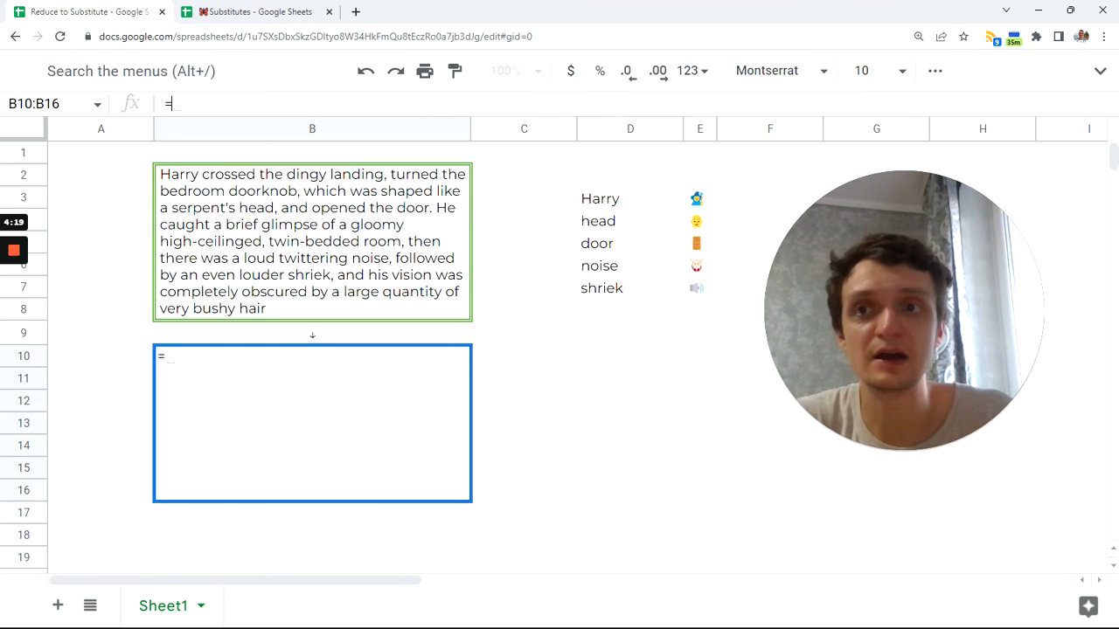
# Enter a LAMBDA with the parameter names txt and vv and paste the REDUCE expression as its formula expression.
pyautogui.write('la')
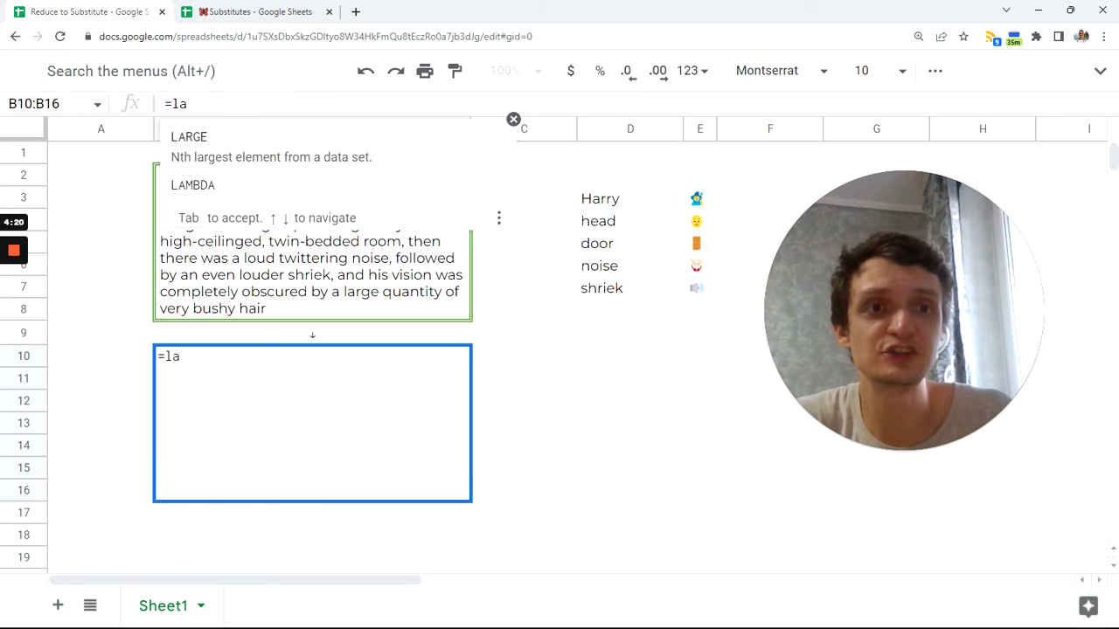
pyautogui.write('b')
pyautogui.press('BackSpace')
pyautogui.write('m')
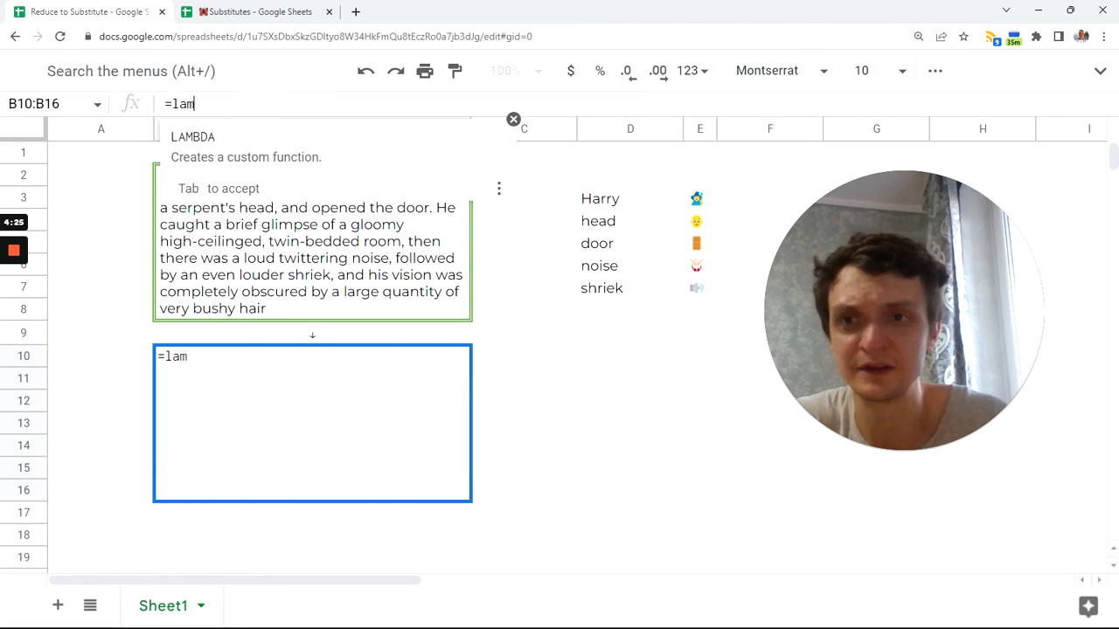
pyautogui.press('Tab')
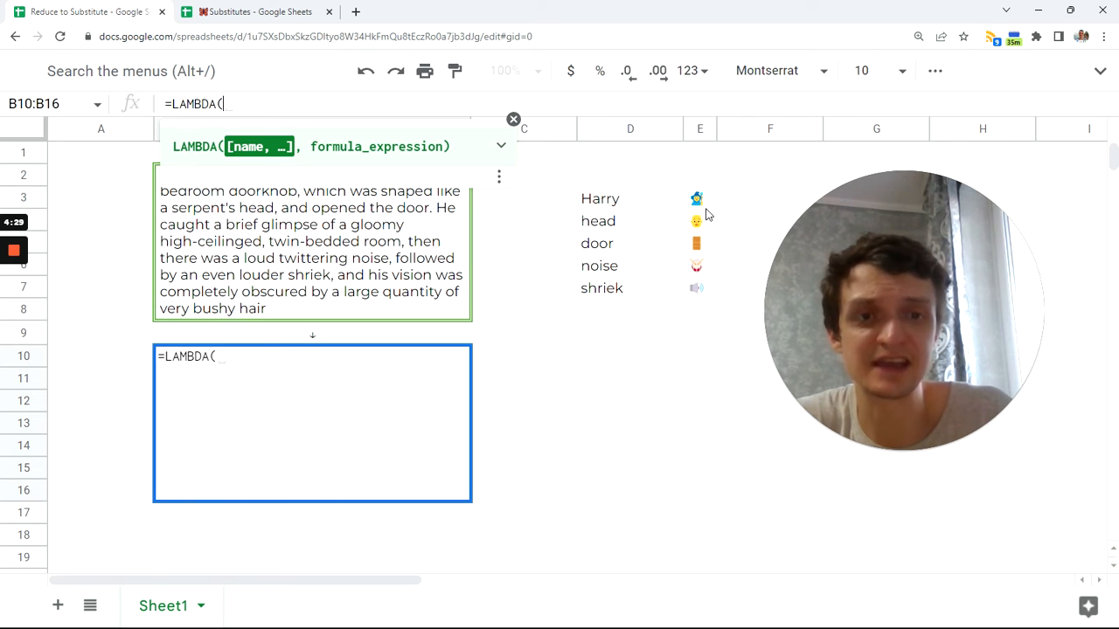
pyautogui.write('tx')
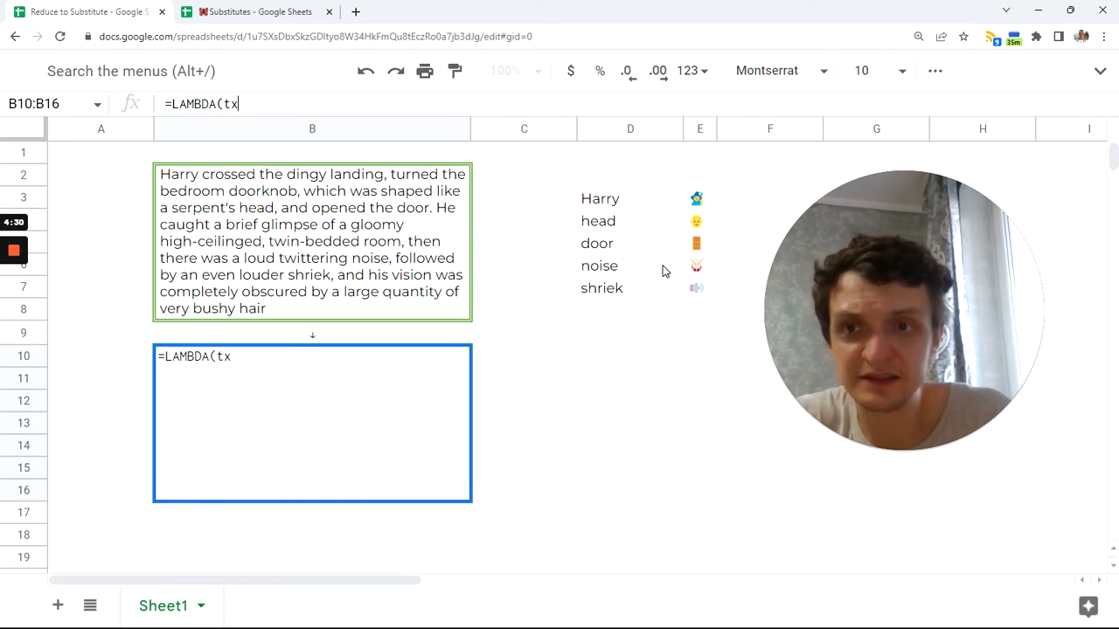
pyautogui.write('t,vv,')
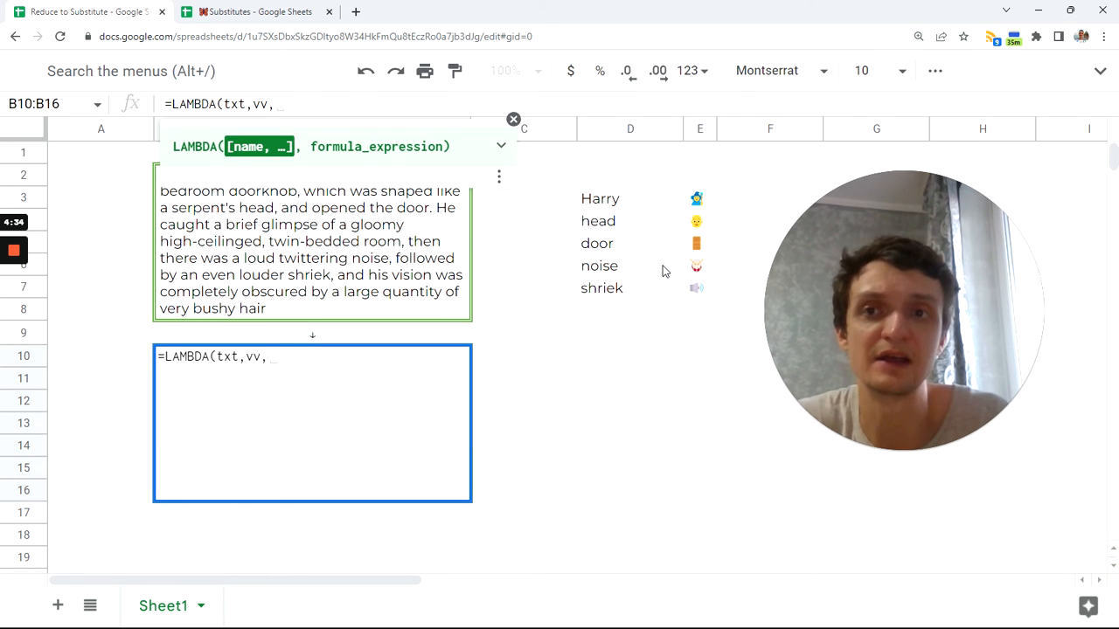
pyautogui.hotkey('ctrl', 'v')
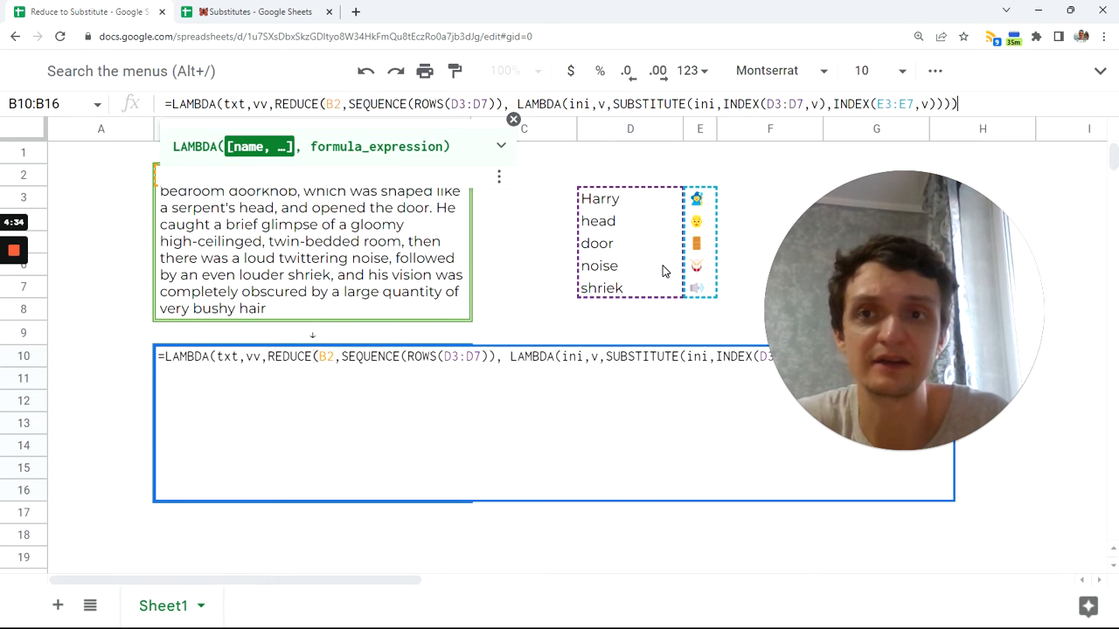
pyautogui.write(')')
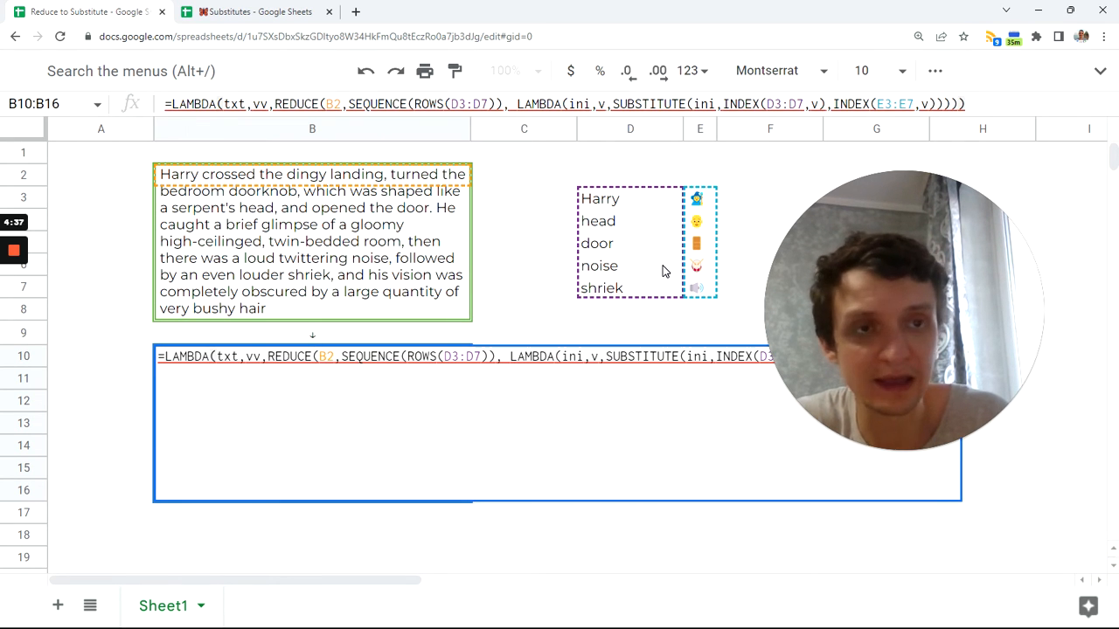
# Append a call to the outer LAMBDA that passes the ranges D3:D7 and E3:E7 as its arguments.
pyautogui.write('(')
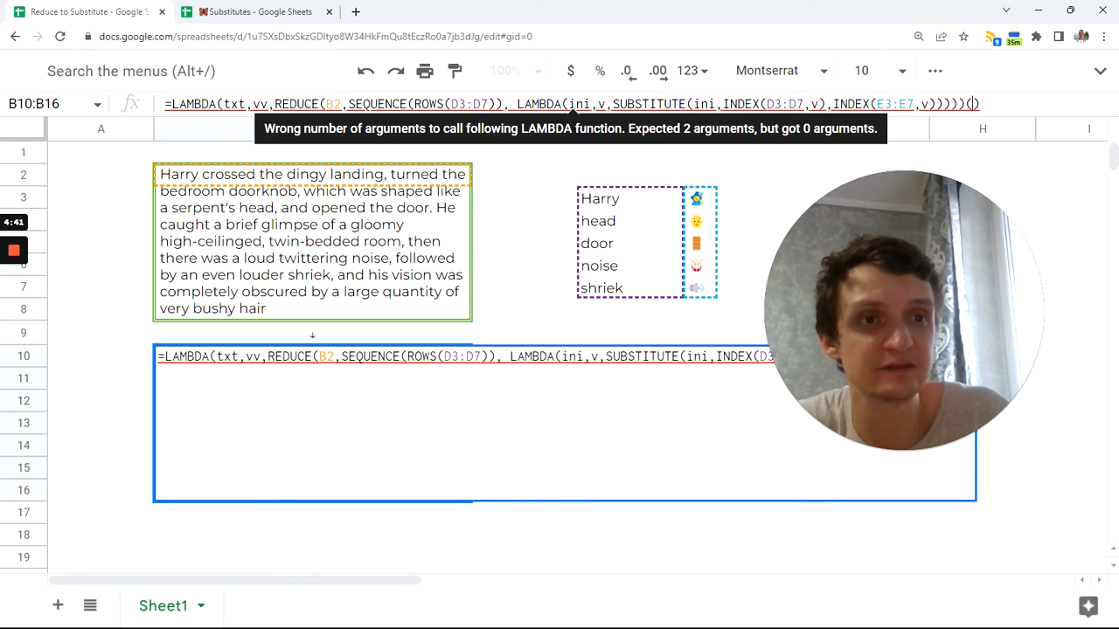
pyautogui.press('Right')
pyautogui.hotkey('shift', 'Left')
pyautogui.hotkey('shift', 'Left')
pyautogui.click(973, 104)
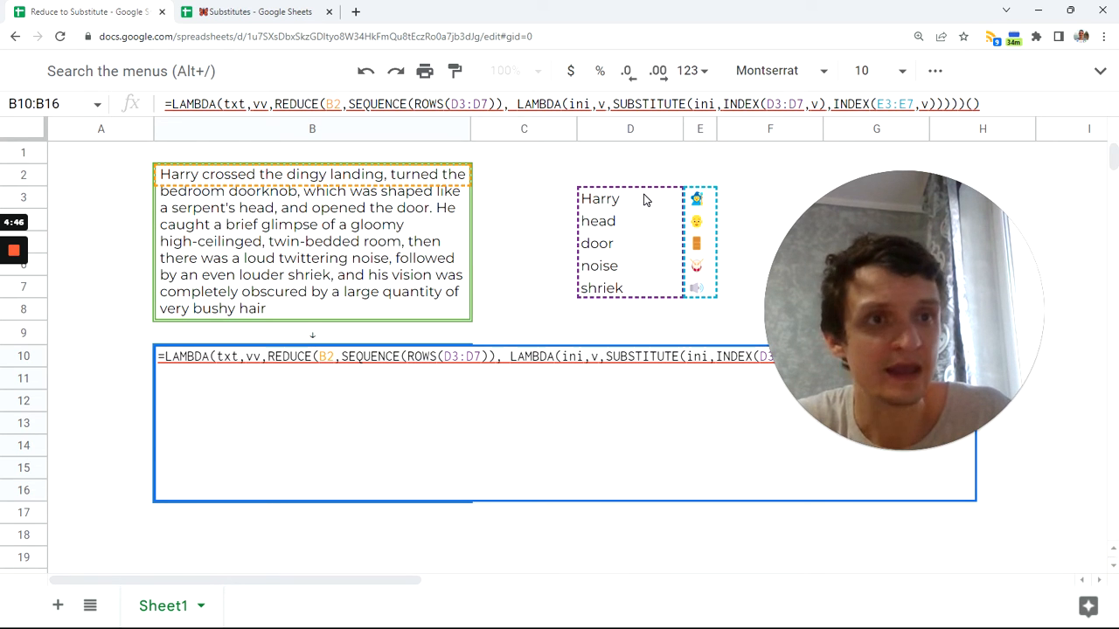
pyautogui.moveTo(643, 199); pyautogui.dragTo(639, 289)
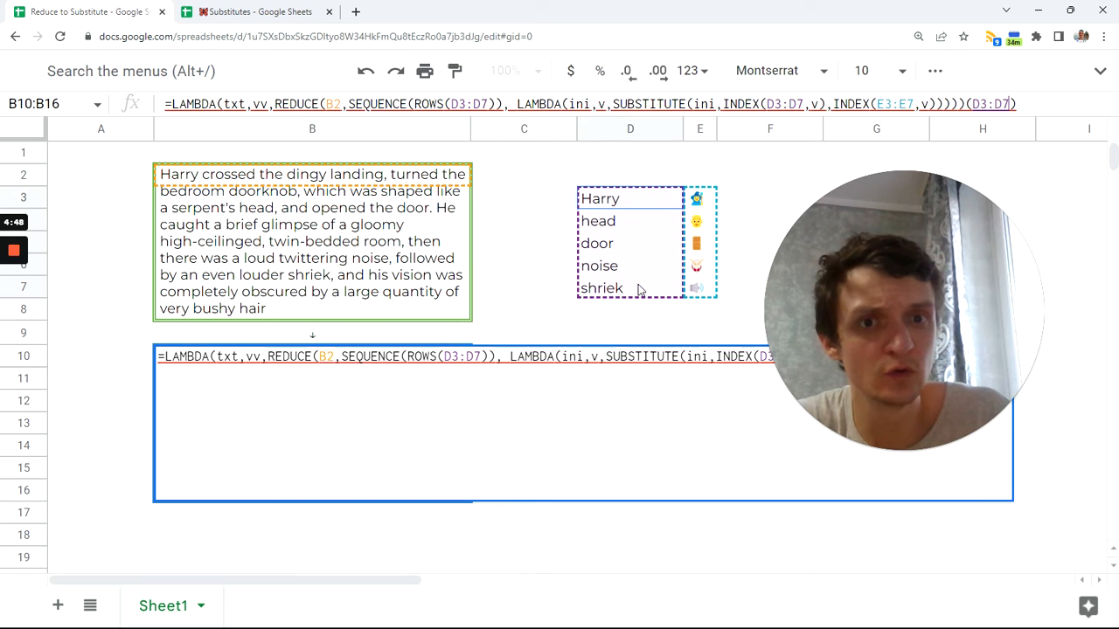
pyautogui.write(',')
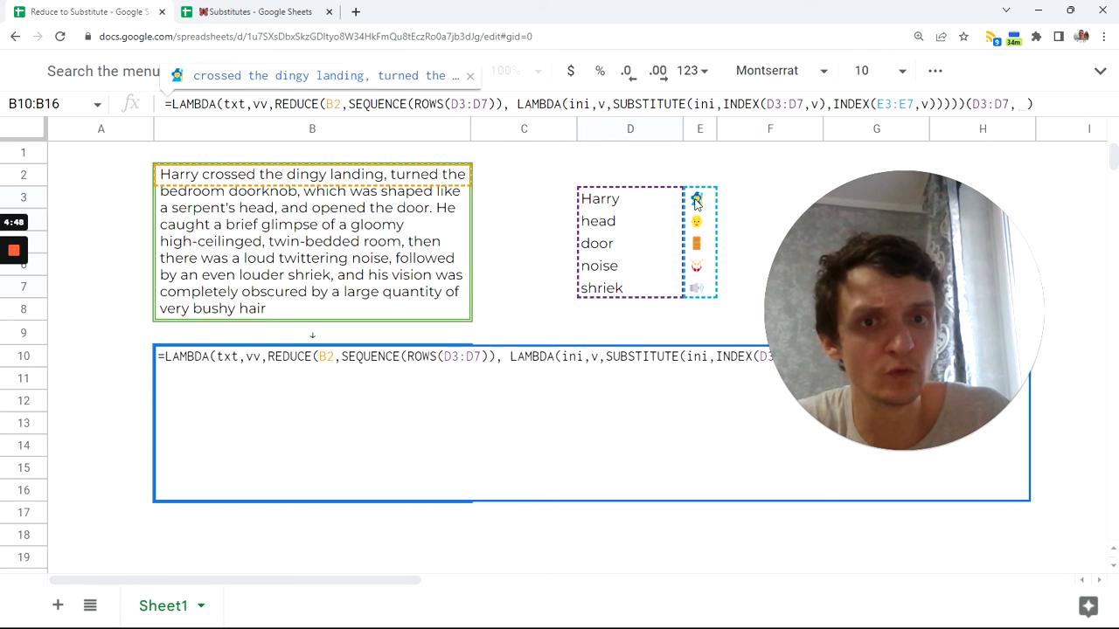
pyautogui.moveTo(696, 200); pyautogui.dragTo(698, 291)
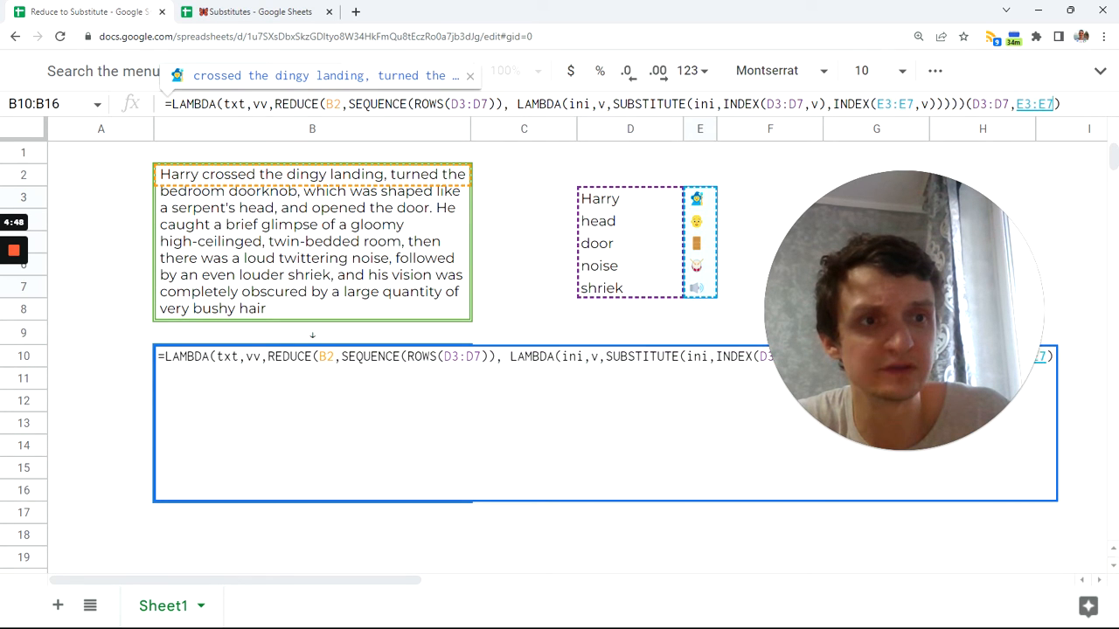
# Replace D3:D7 with the parameter txt inside ROWS and the first INDEX of the formula.
pyautogui.doubleClick(234, 103)
pyautogui.hotkey('ctrl', 'c')
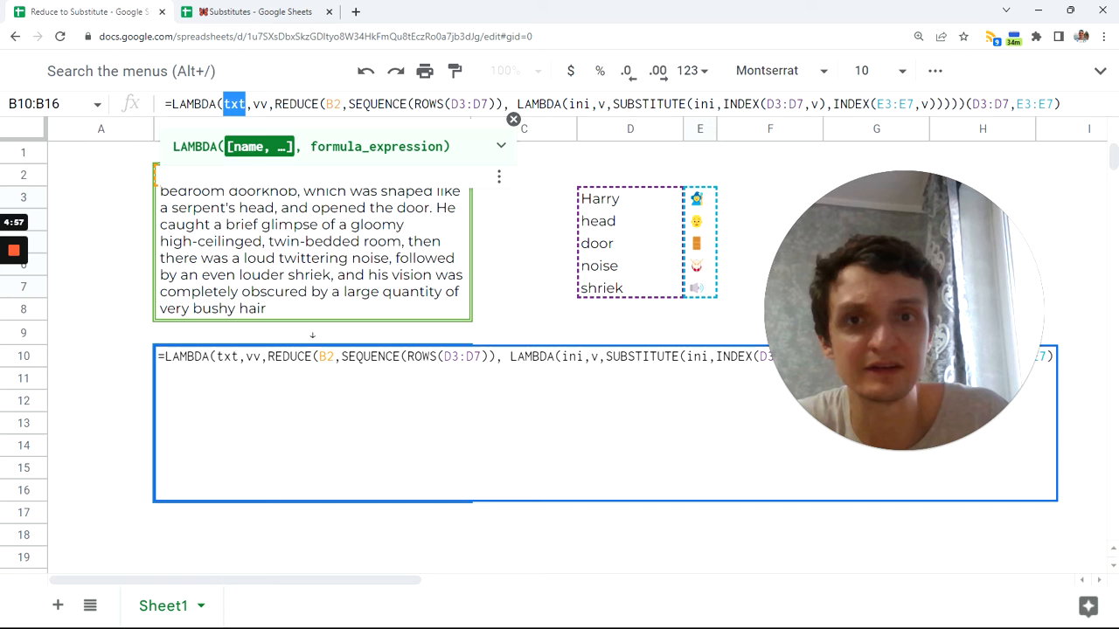
pyautogui.doubleClick(470, 104)
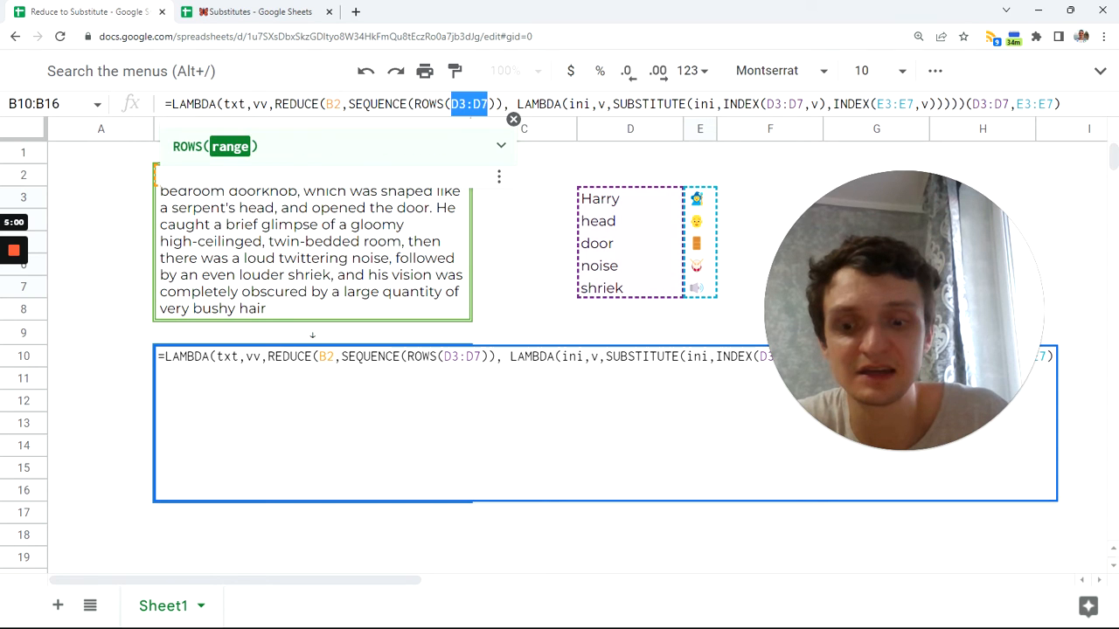
pyautogui.hotkey('ctrl', 'v')
pyautogui.moveTo(753, 104); pyautogui.dragTo(790, 104)
pyautogui.hotkey('ctrl', 'v')
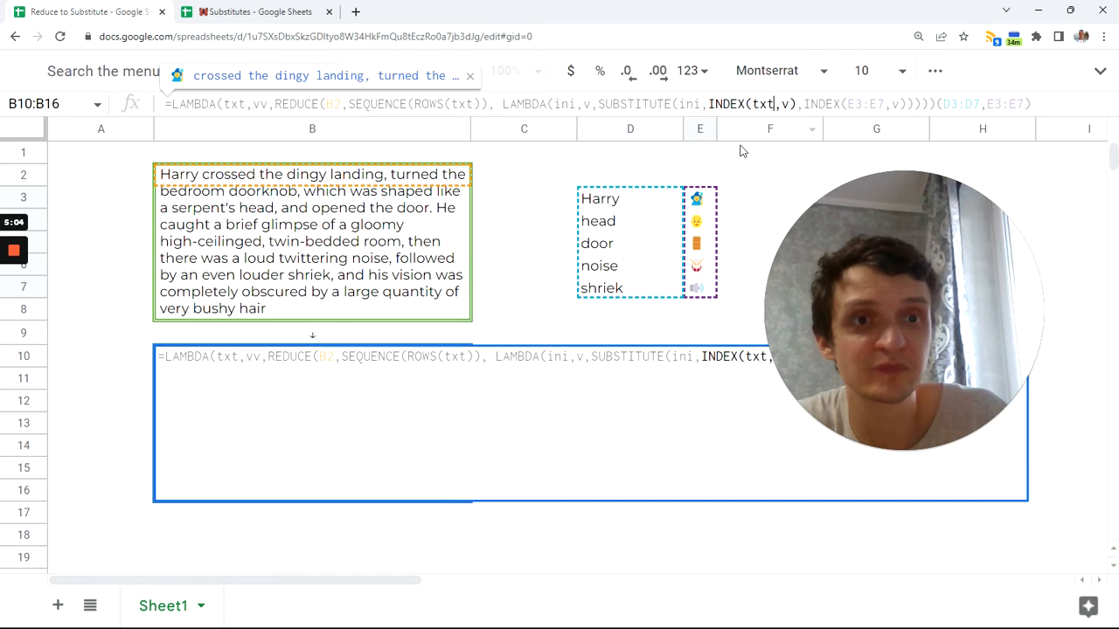
pyautogui.click(1035, 106)
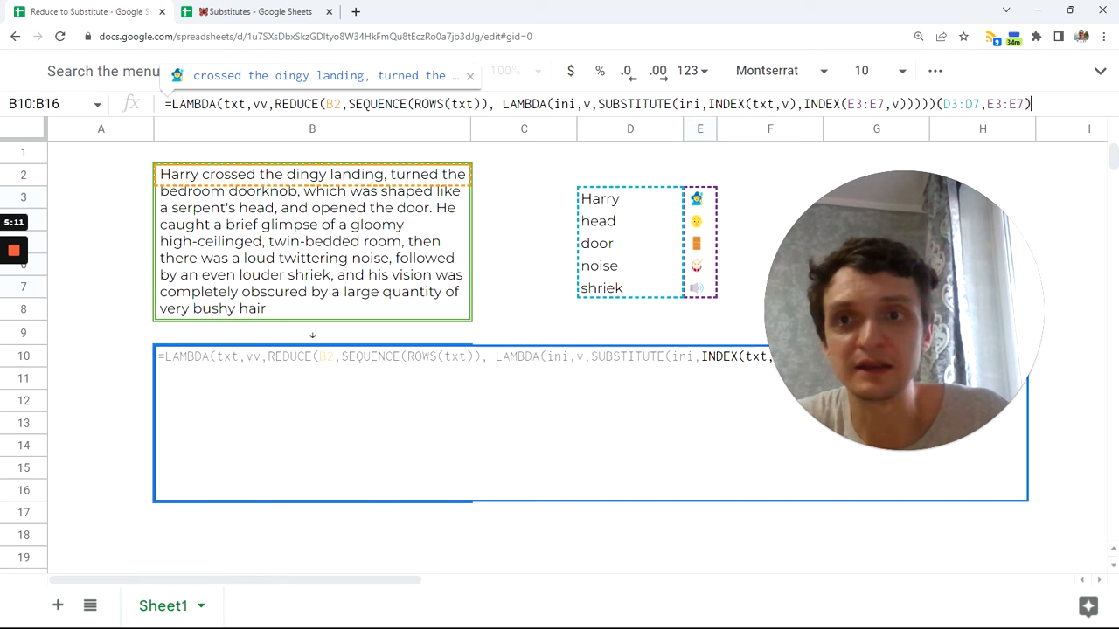
# Replace E3:E7 in the second INDEX with the parameter vv and commit the formula.
pyautogui.doubleClick(260, 104)
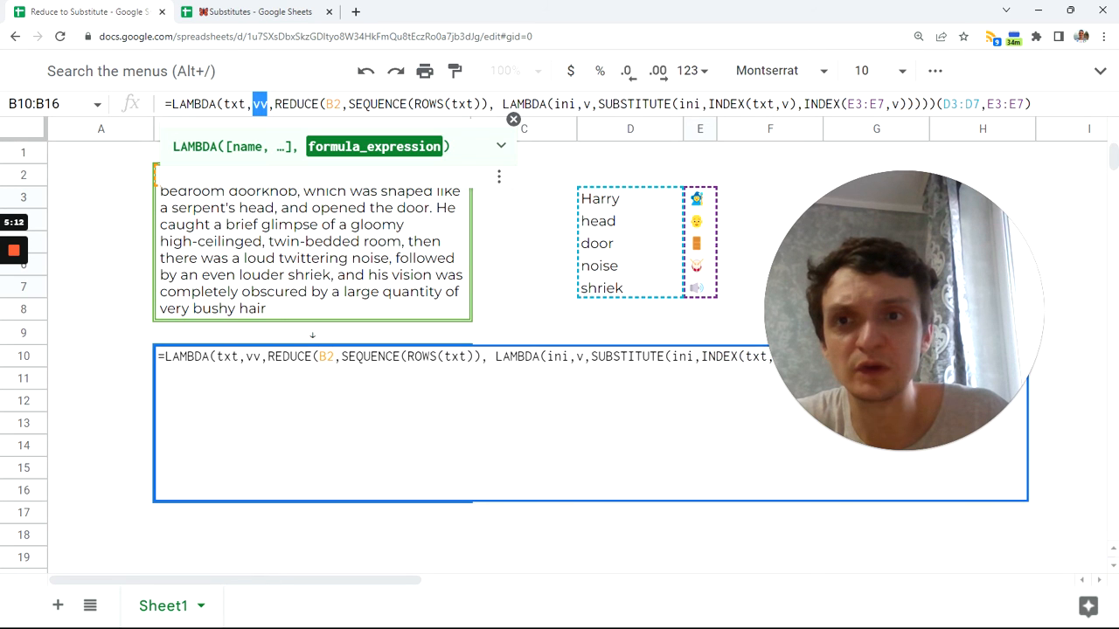
pyautogui.doubleClick(865, 104)
pyautogui.write('vv')
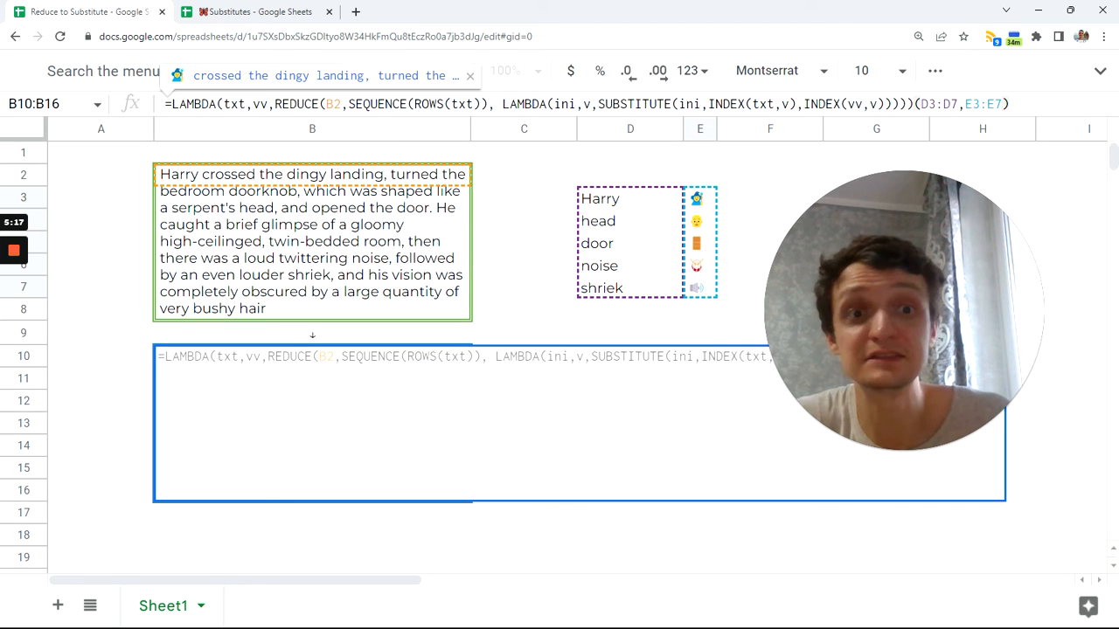
pyautogui.press('Return')
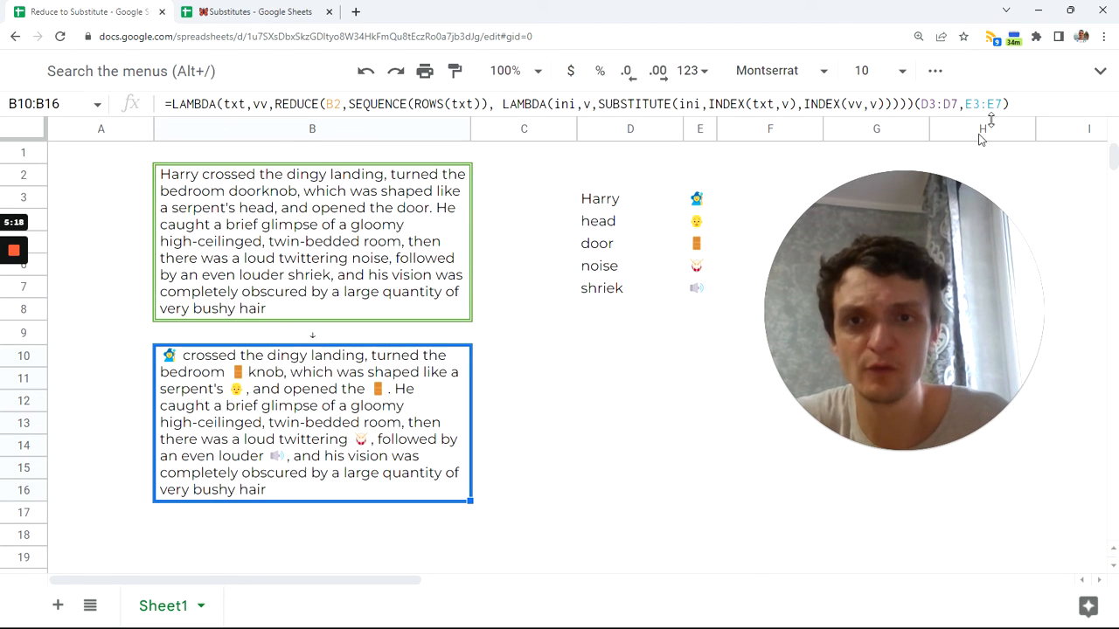
# Replace the D3:D7 call argument in the B10:B16 formula with a FILTER function on the open-ended range D3:D.
pyautogui.click(1017, 104)
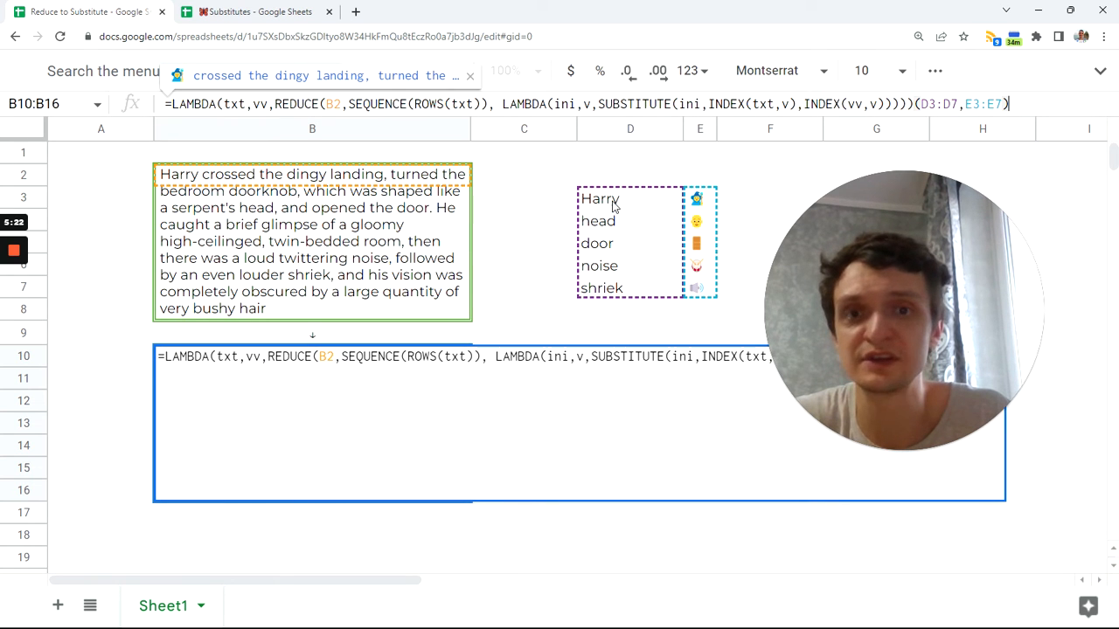
pyautogui.hotkey('shift', 'Right')
pyautogui.hotkey('shift', 'Right')
pyautogui.hotkey('shift', 'Right')
pyautogui.hotkey('shift', 'Right')
pyautogui.hotkey('shift', 'Right')
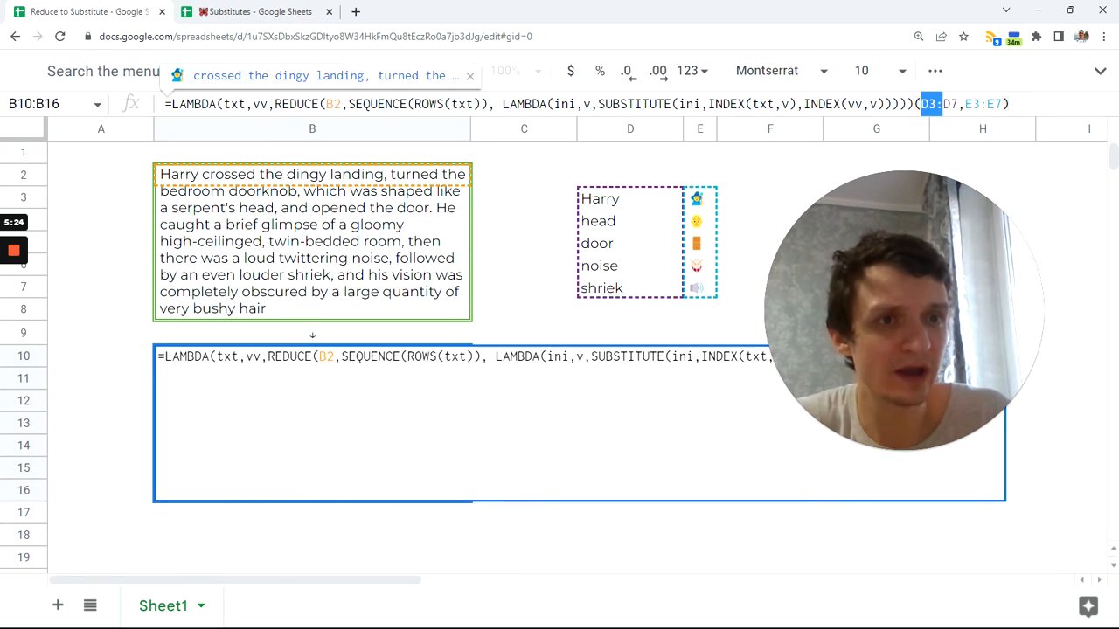
pyautogui.press('BackSpace')
pyautogui.write('fil')
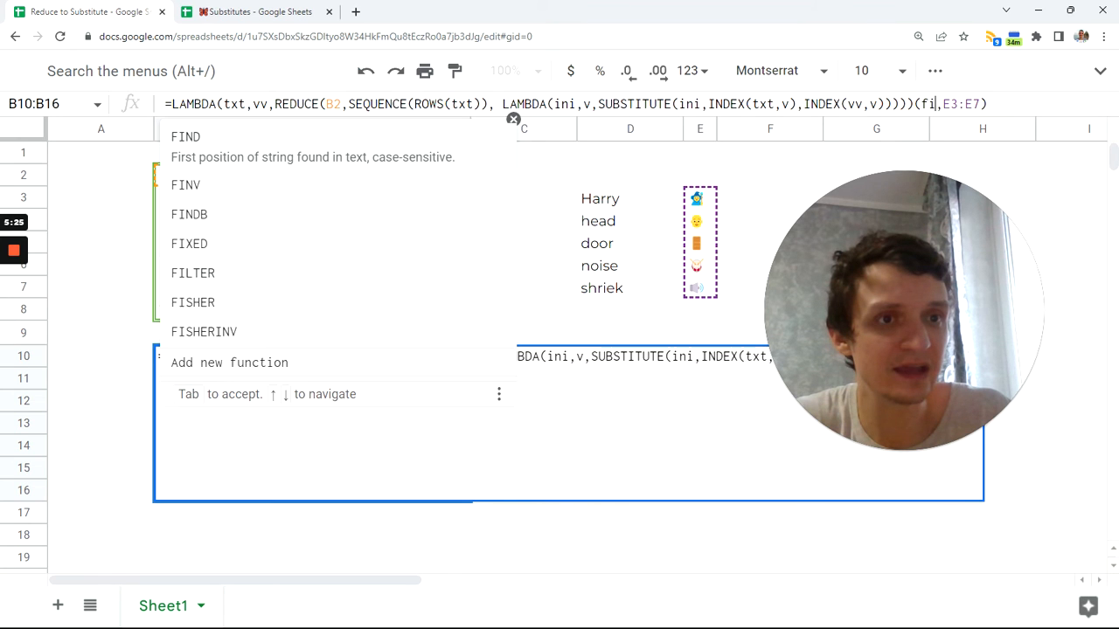
pyautogui.write('t')
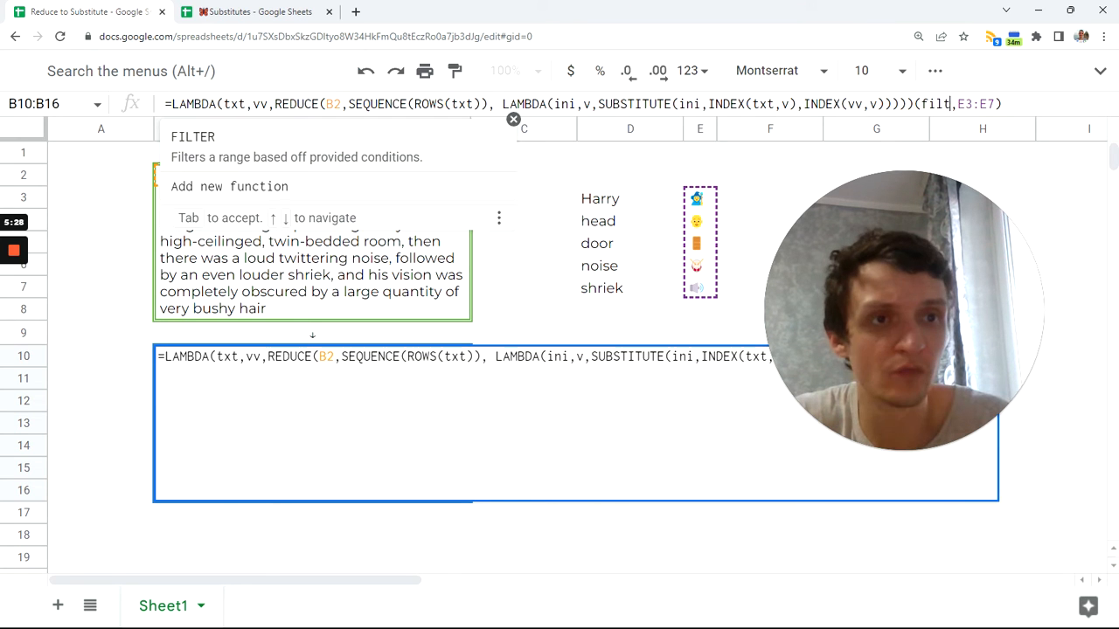
pyautogui.write('er(')
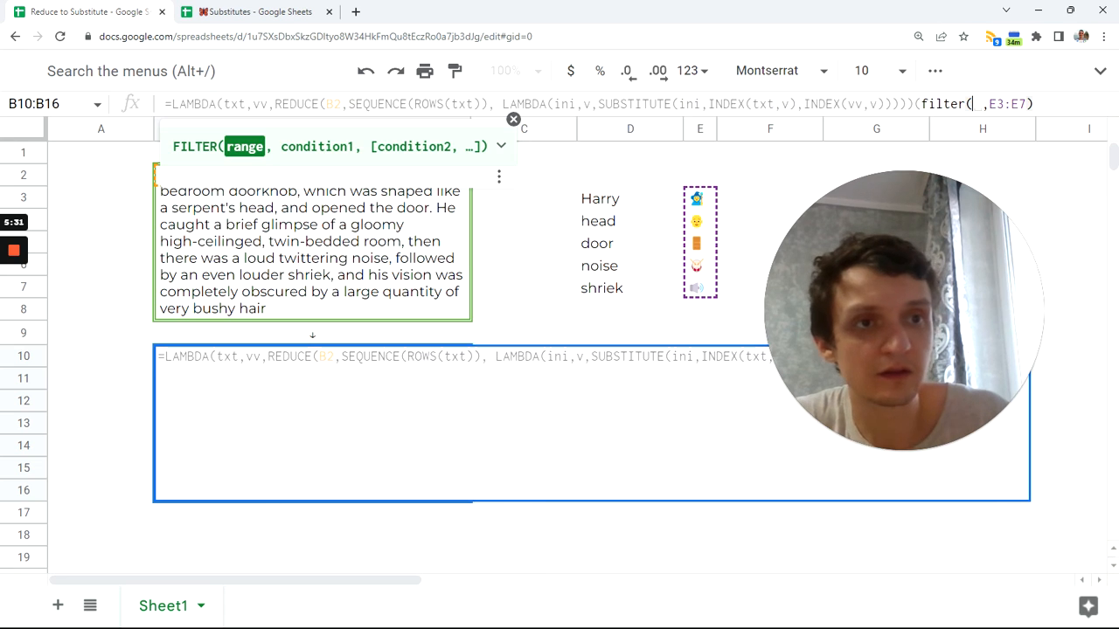
pyautogui.moveTo(598, 199); pyautogui.dragTo(605, 246)
pyautogui.press('BackSpace')
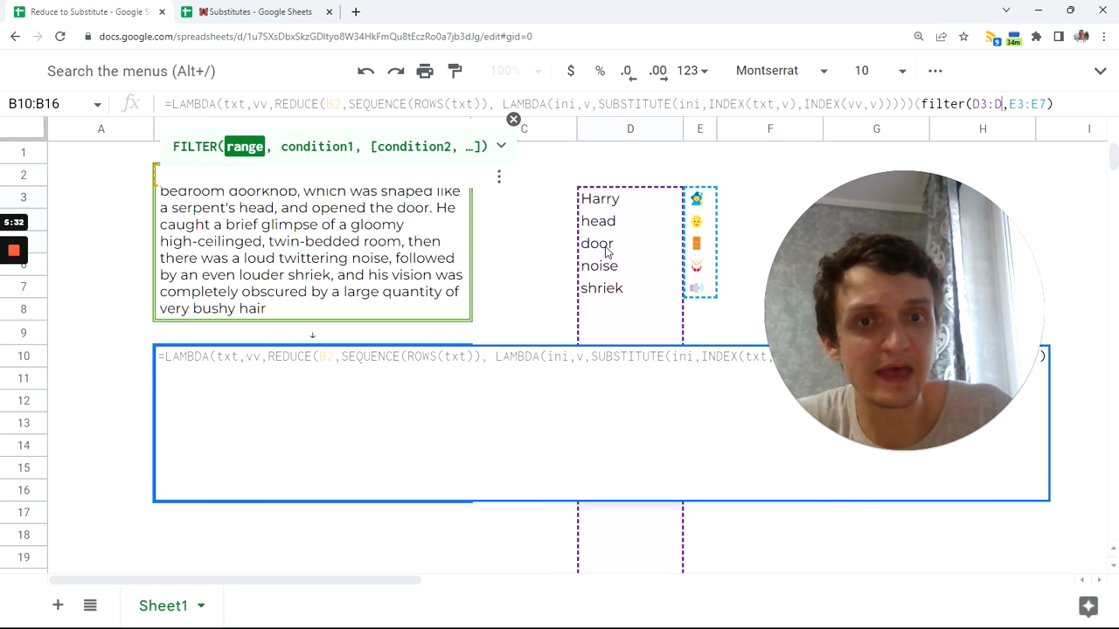
# Complete the FILTER with the condition D3:D<>"" and enlarge the formula editing area to show the whole formula.
pyautogui.write(',')
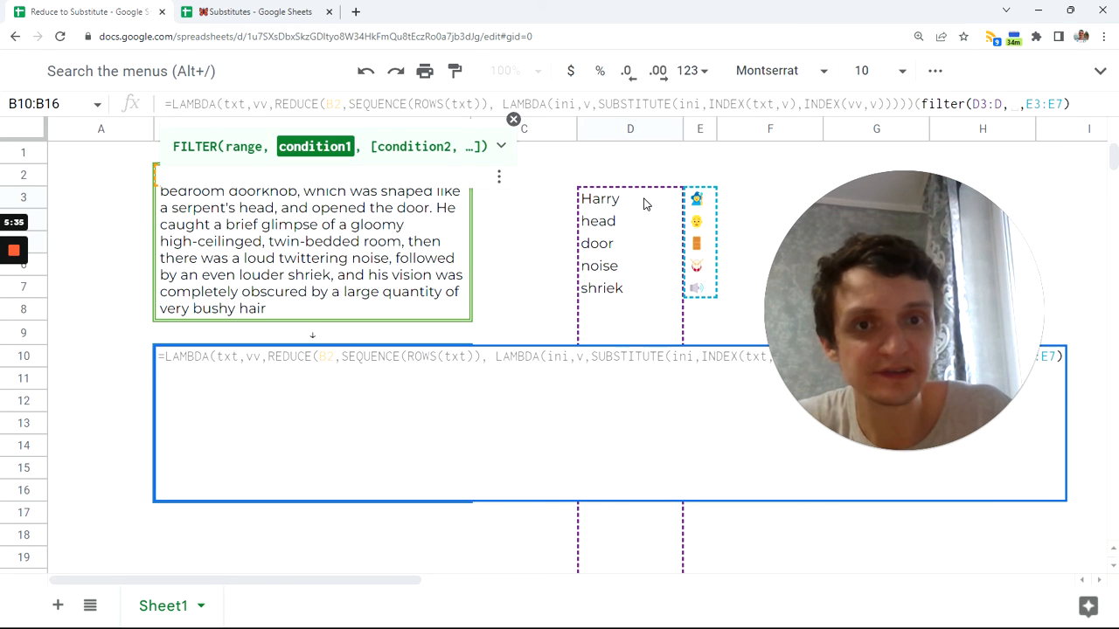
pyautogui.moveTo(642, 200); pyautogui.dragTo(628, 242)
pyautogui.press('BackSpace')
pyautogui.write('<>')
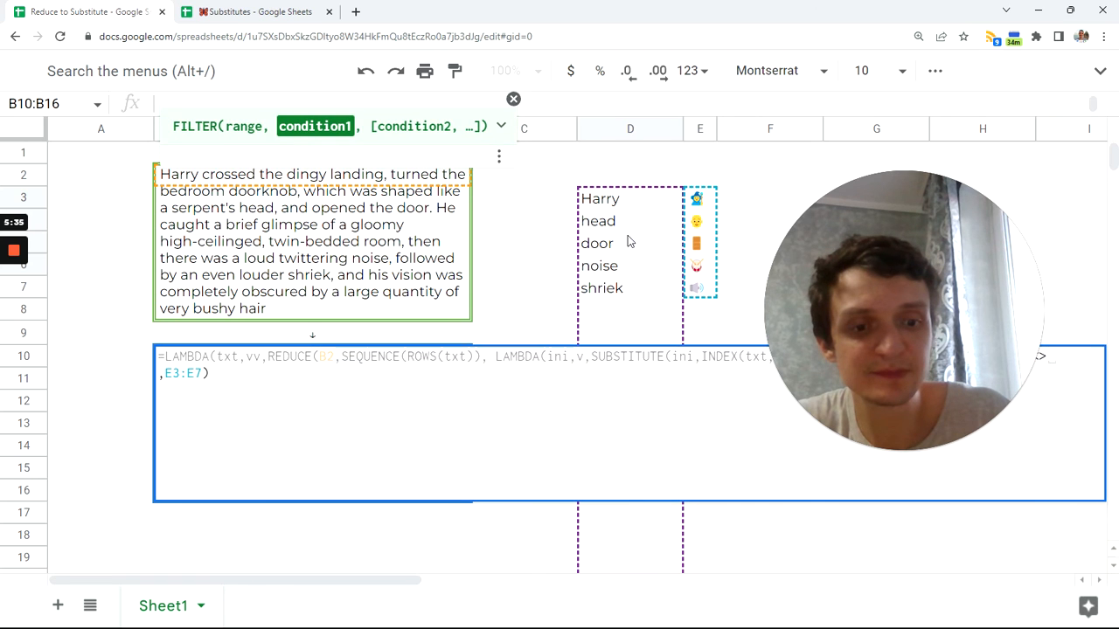
pyautogui.write('""')
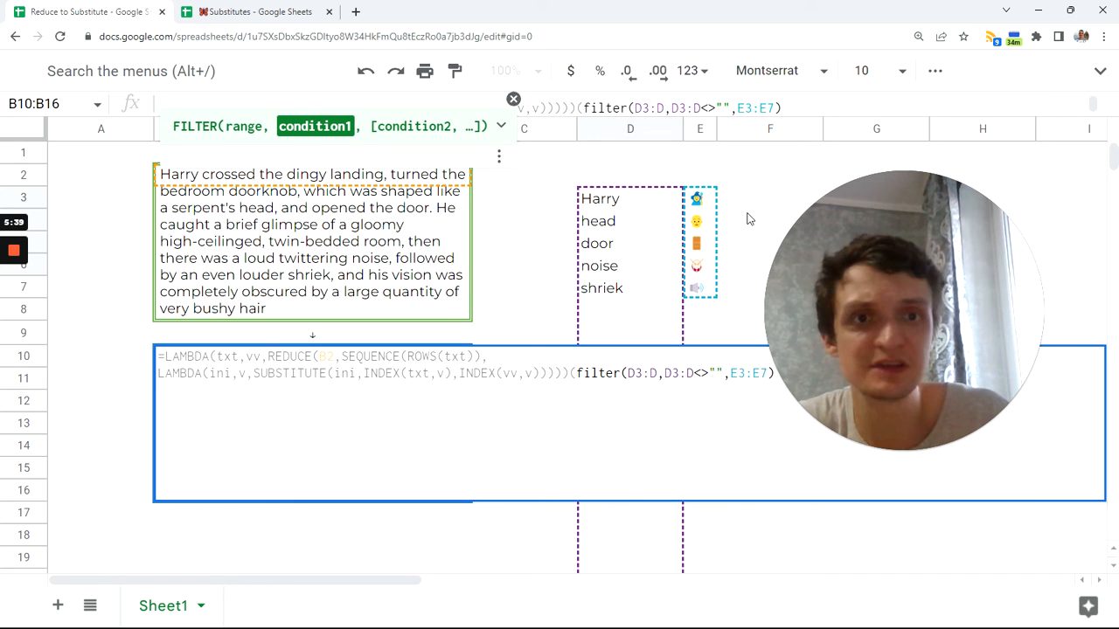
pyautogui.moveTo(769, 115); pyautogui.dragTo(759, 177)
pyautogui.click(513, 99)
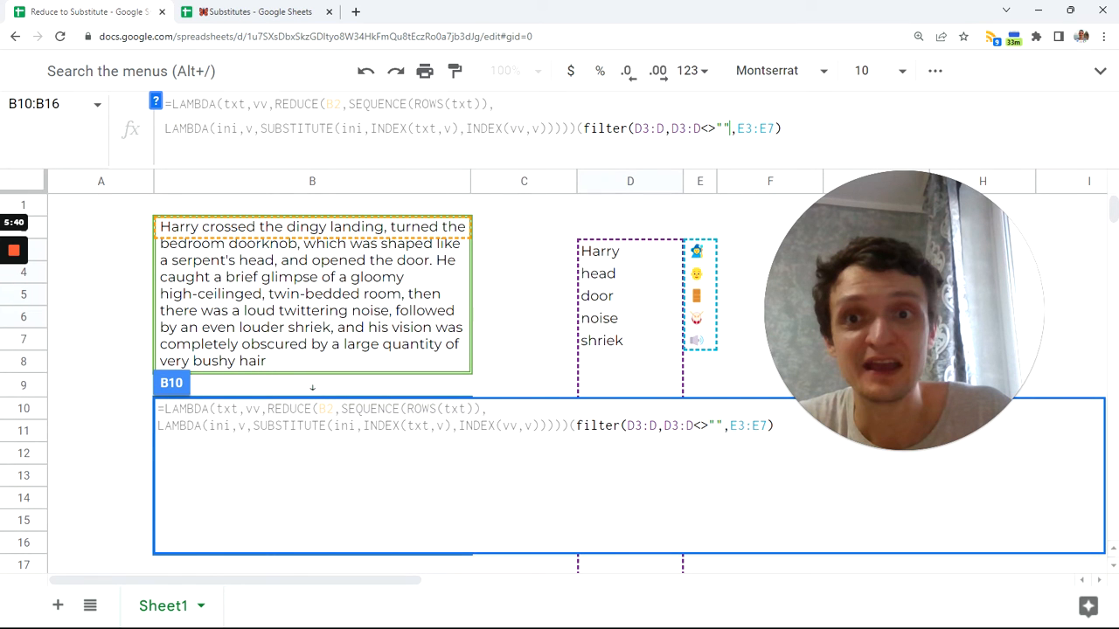
pyautogui.write(')')
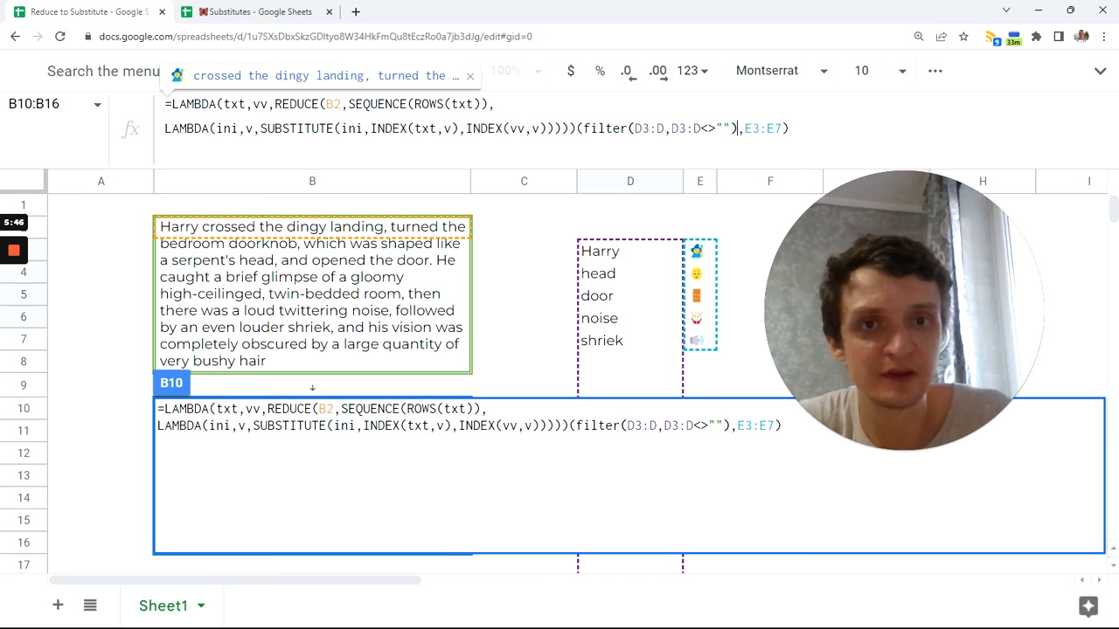
# Copy the FILTER expression in front of the E3:E7 argument and change the copy's filtered range to E3:E.
pyautogui.moveTo(582, 129); pyautogui.dragTo(737, 129)
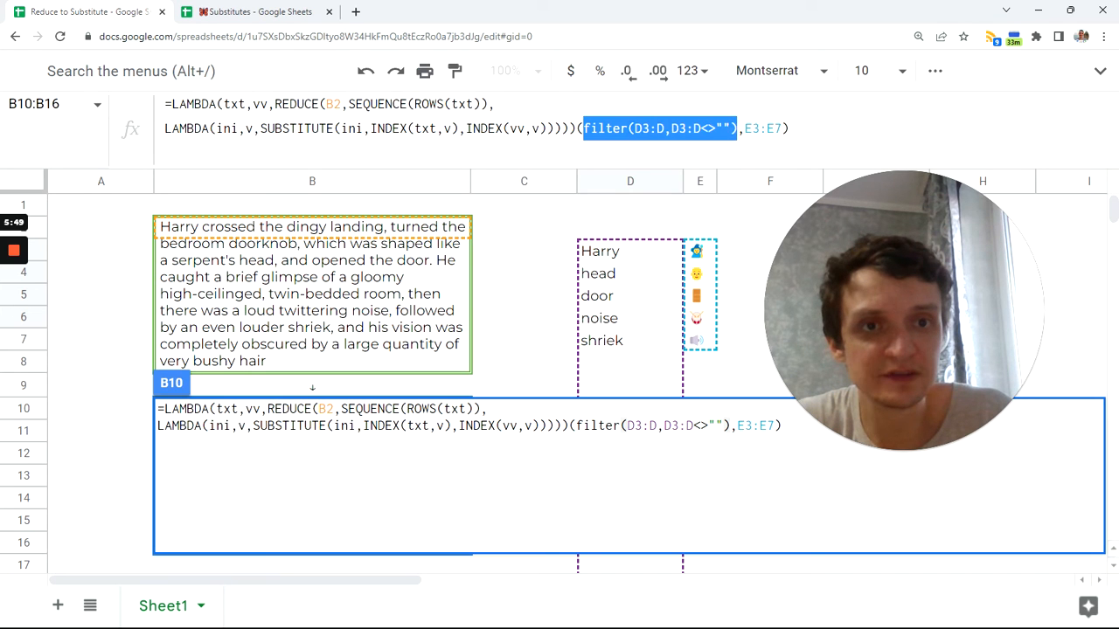
pyautogui.hotkey('ctrl', 'c')
pyautogui.press('Right')
pyautogui.press('Right')
pyautogui.hotkey('ctrl', 'v')
pyautogui.hotkey('shift', 'Left')
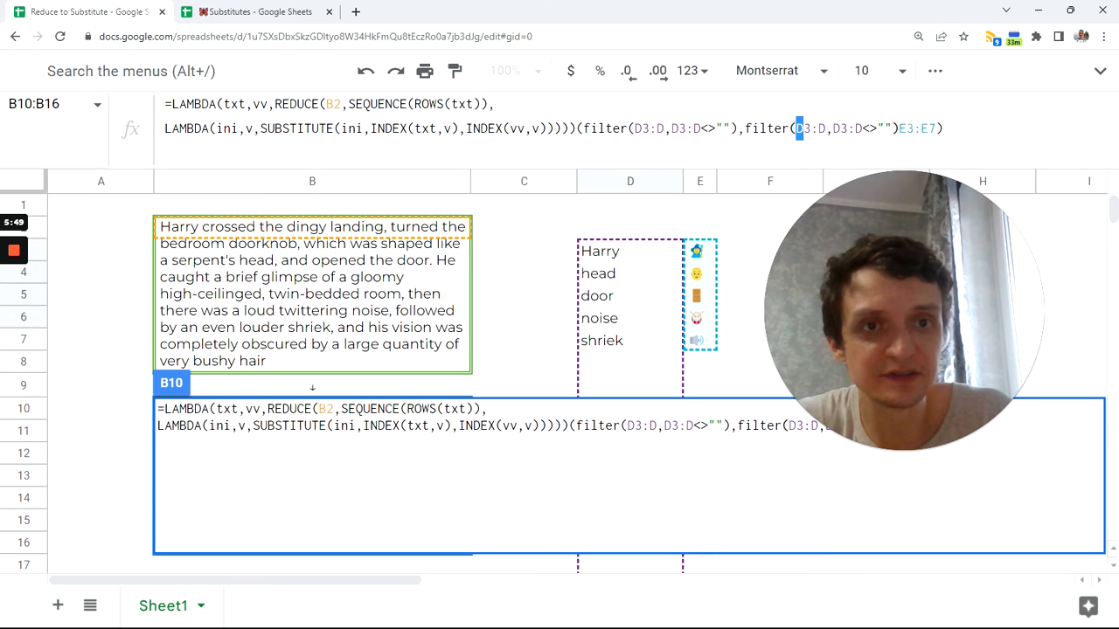
pyautogui.write('E')
pyautogui.press('Right')
pyautogui.press('Right')
pyautogui.hotkey('shift', 'Right')
pyautogui.write('E')
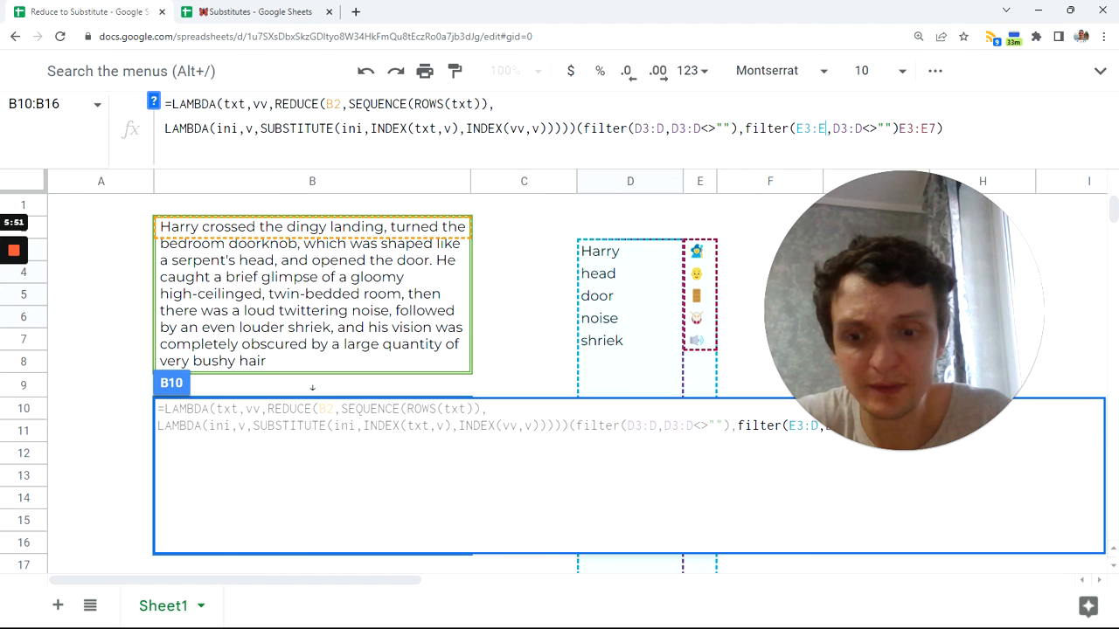
# Delete the leftover E3:E7 after the second FILTER and commit the formula.
pyautogui.press('Right')
pyautogui.press('Right')
pyautogui.press('Right')
pyautogui.press('Right')
pyautogui.press('Right')
pyautogui.press('Right')
pyautogui.press('Right')
pyautogui.press('Right')
pyautogui.press('Right')
pyautogui.press('Right')
pyautogui.hotkey('shift', 'Right')
pyautogui.hotkey('shift', 'Right')
pyautogui.hotkey('shift', 'Right')
pyautogui.hotkey('shift', 'Right')
pyautogui.hotkey('shift', 'Right')
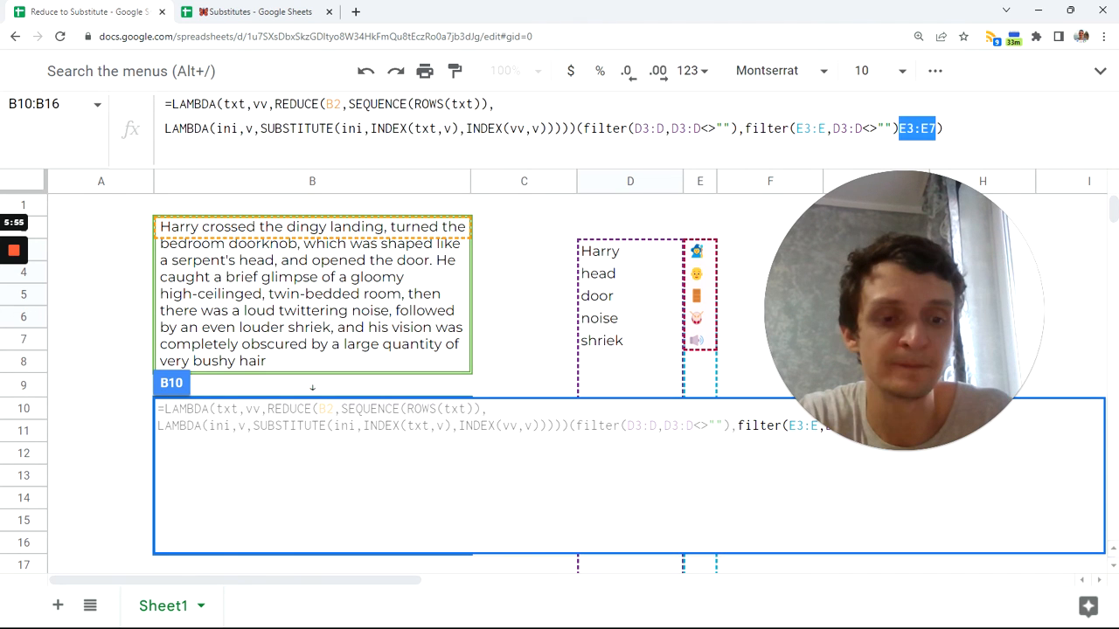
pyautogui.press('BackSpace')
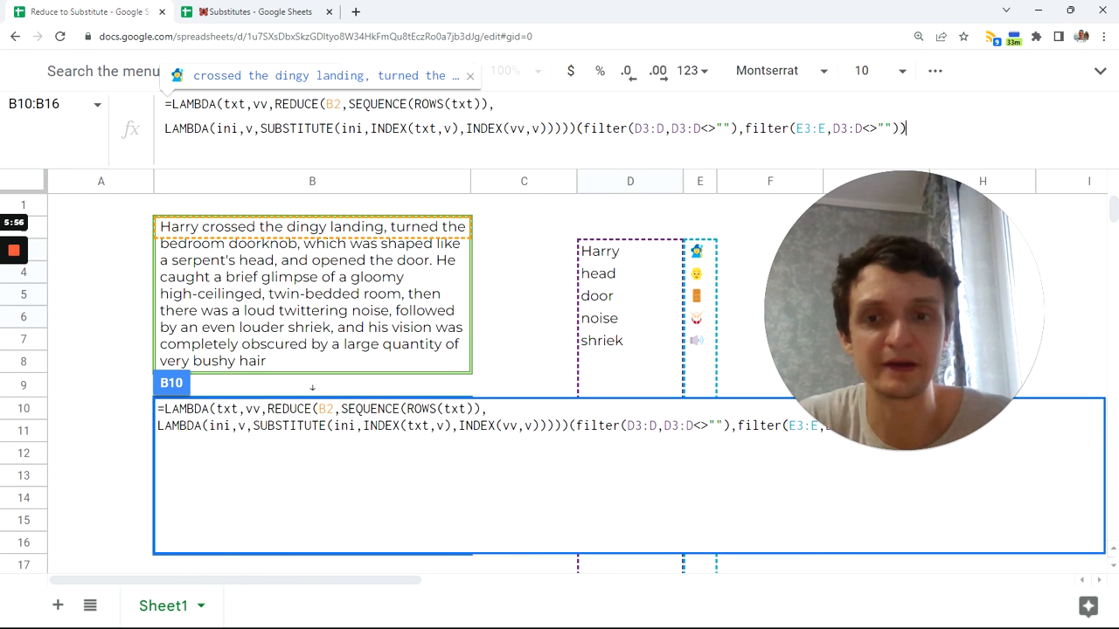
pyautogui.press('Return')
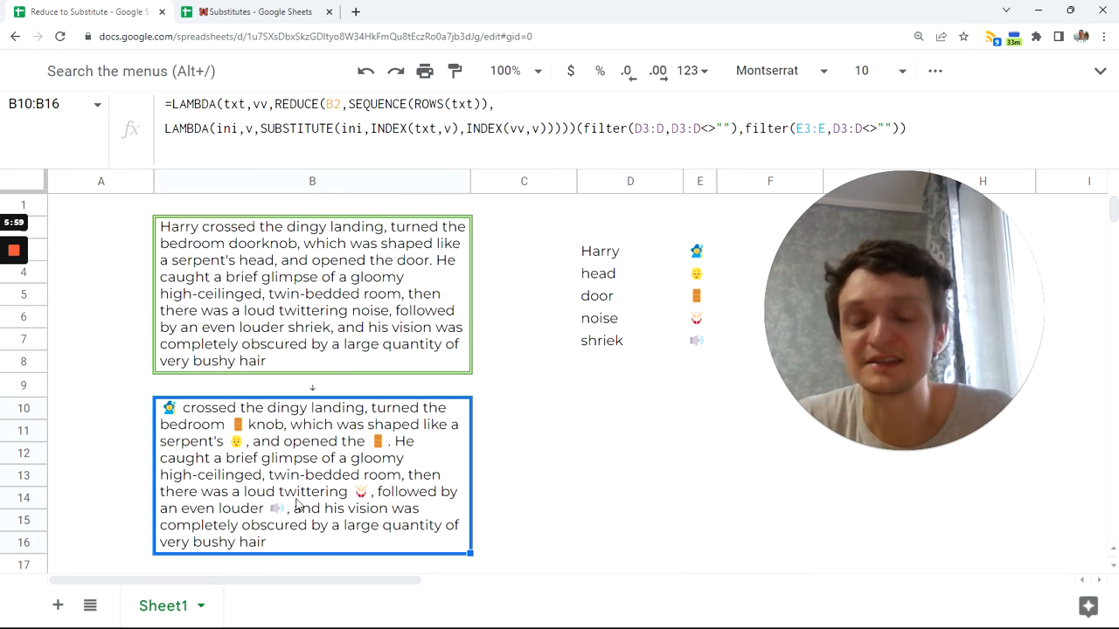
pyautogui.click(909, 128)
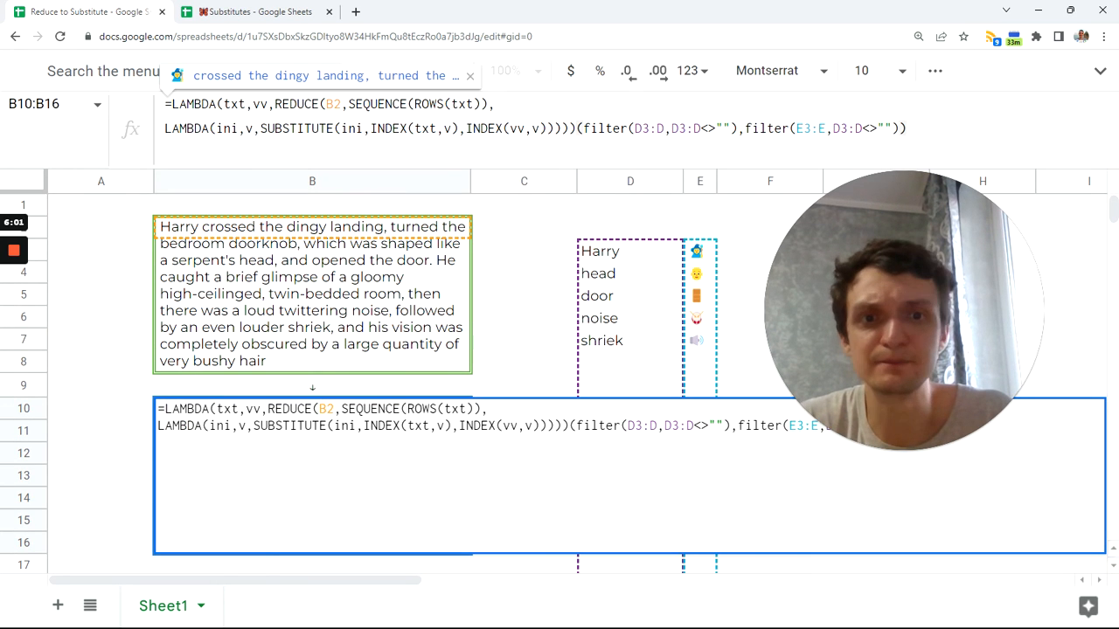
pyautogui.press('Tab')
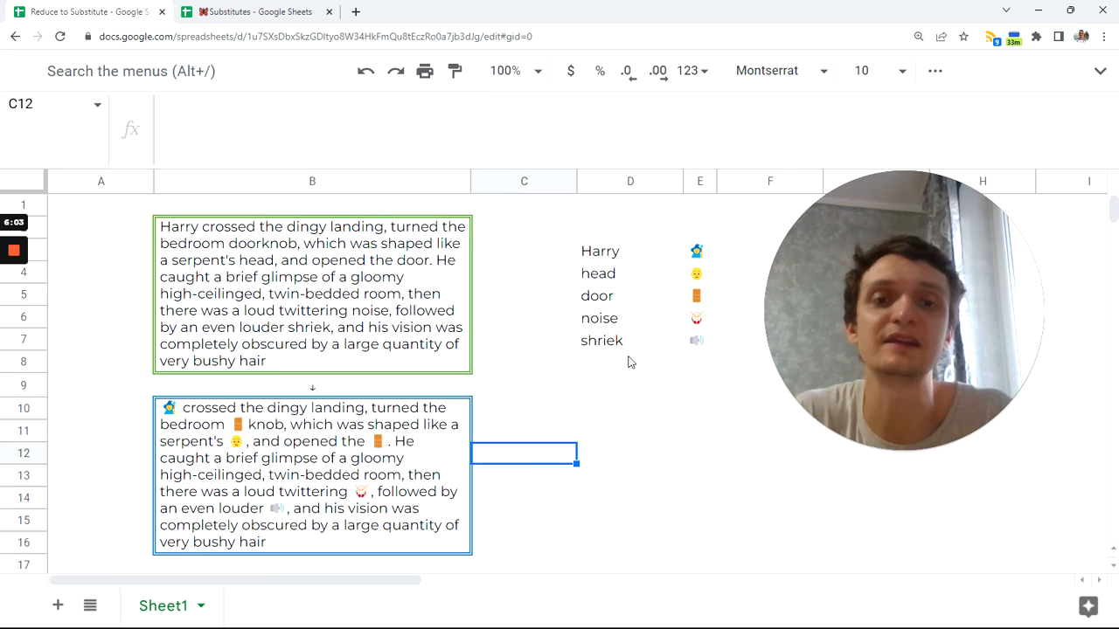
pyautogui.click(631, 362)
pyautogui.press('Tab')
pyautogui.click(636, 367)
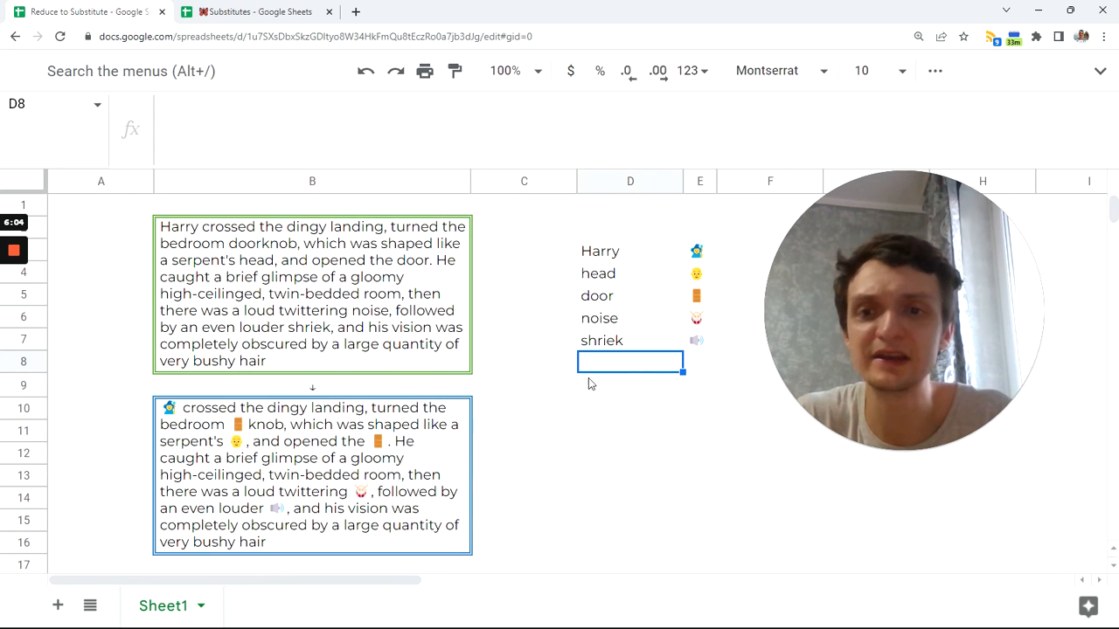
# Copy the word "vision" from the source text in B2:B8 into cell D8, below "shriek" in the word list.
pyautogui.click(233, 340)
pyautogui.press('Return')
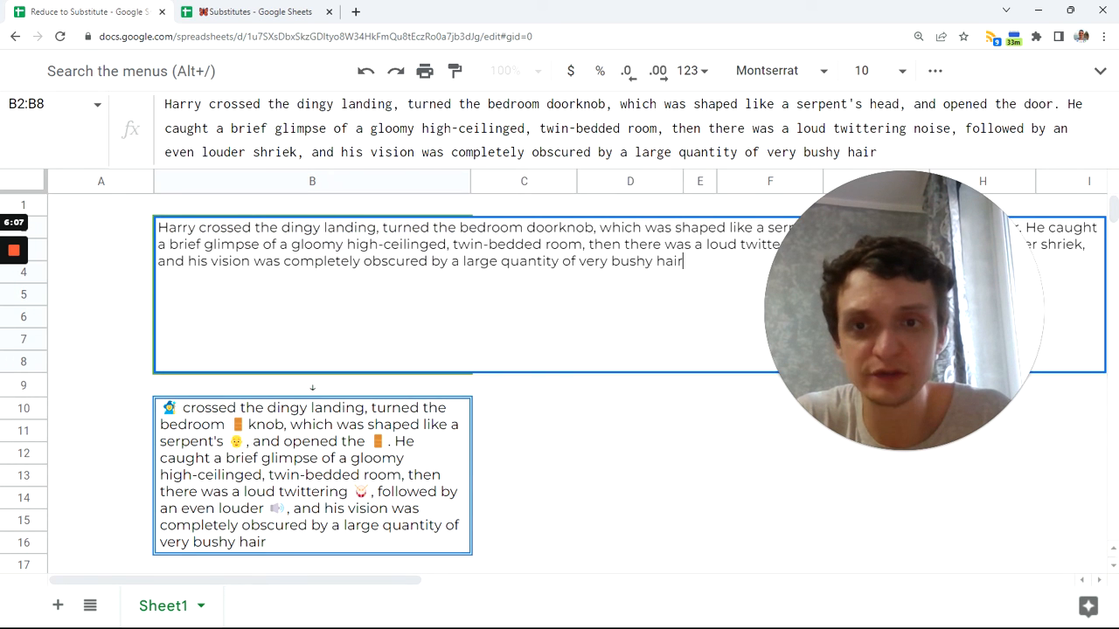
pyautogui.doubleClick(232, 261)
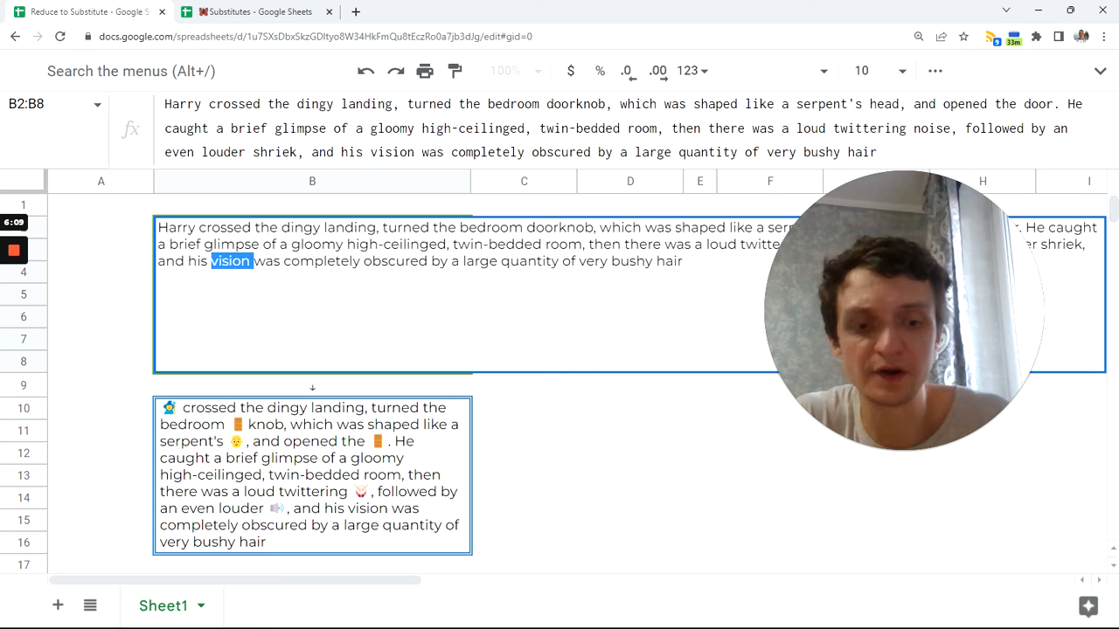
pyautogui.hotkey('ctrl', 'c')
pyautogui.press('Tab')
pyautogui.click(626, 365)
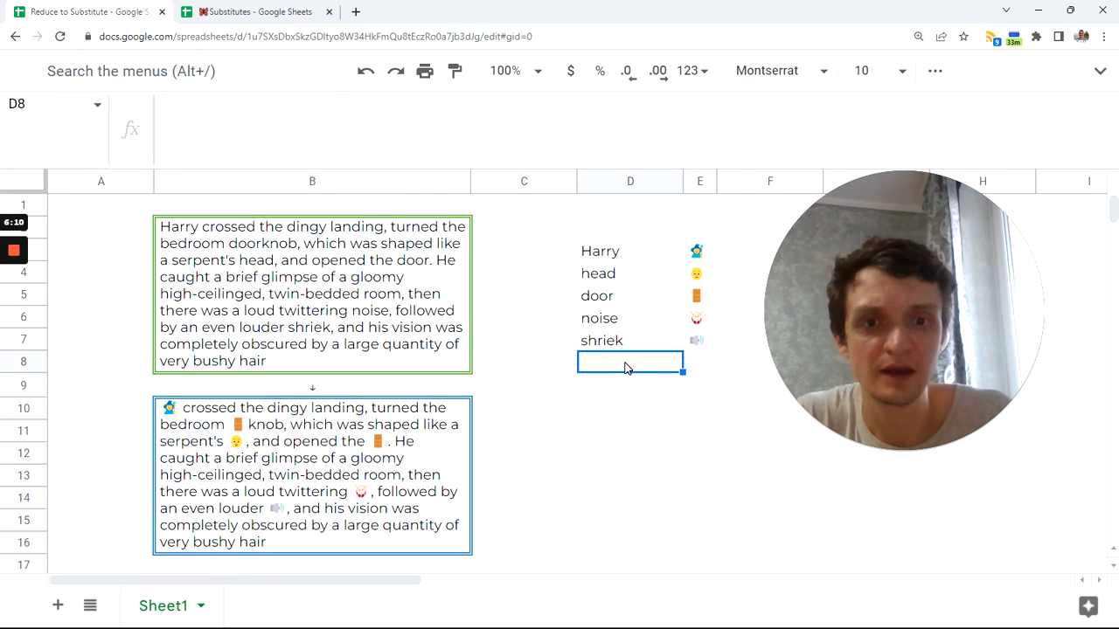
pyautogui.hotkey('ctrl', 'v')
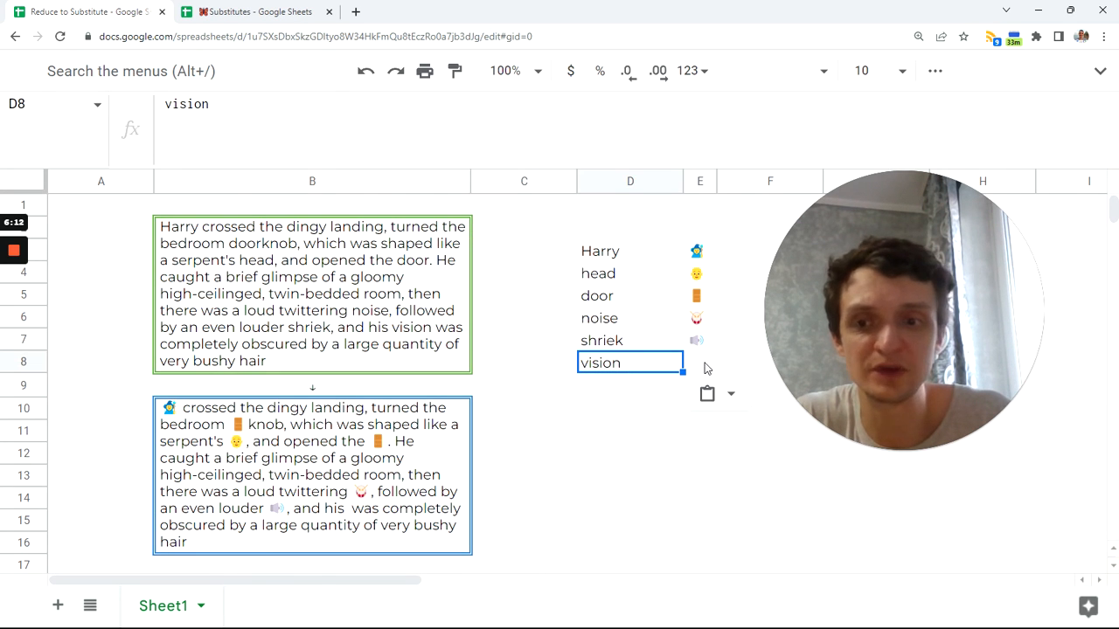
# Search the emoji picker for "vision", copy the television emoji and paste it into cell E8.
pyautogui.click(704, 366)
pyautogui.hotkey('ctrl', 'shift', 'e')
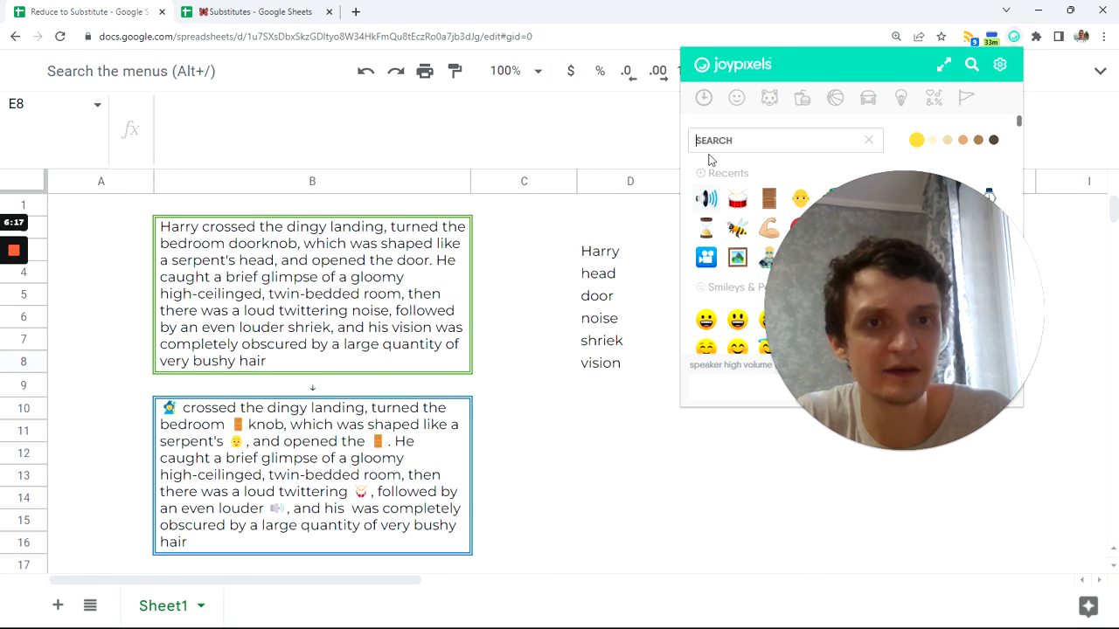
pyautogui.hotkey('ctrl', 'v')
pyautogui.click(705, 197)
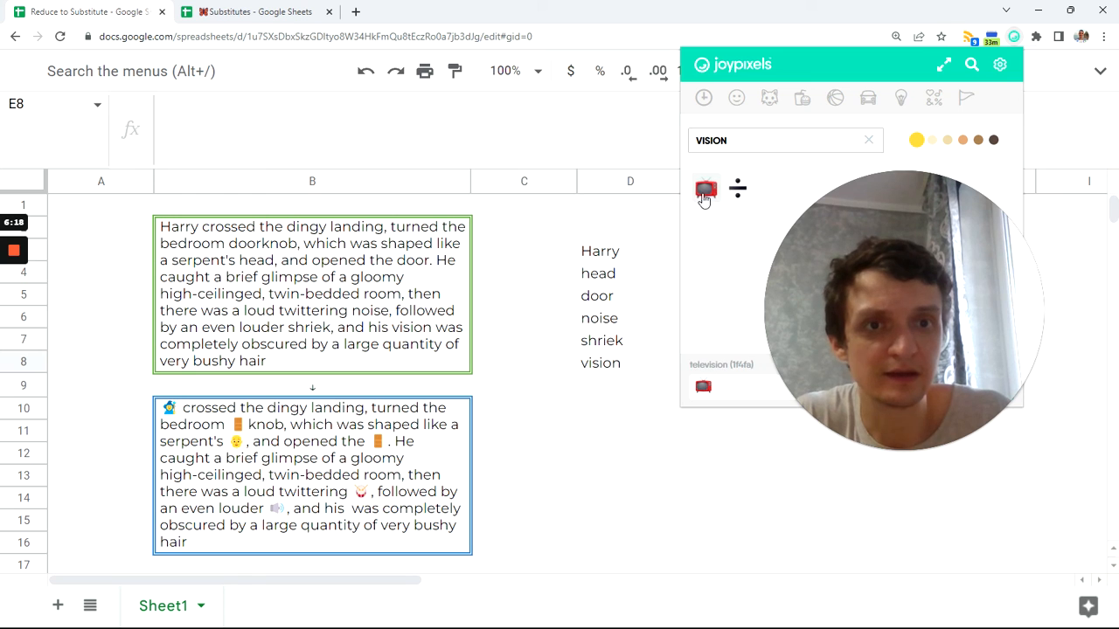
pyautogui.press('Escape')
pyautogui.press('Left')
pyautogui.press('Tab')
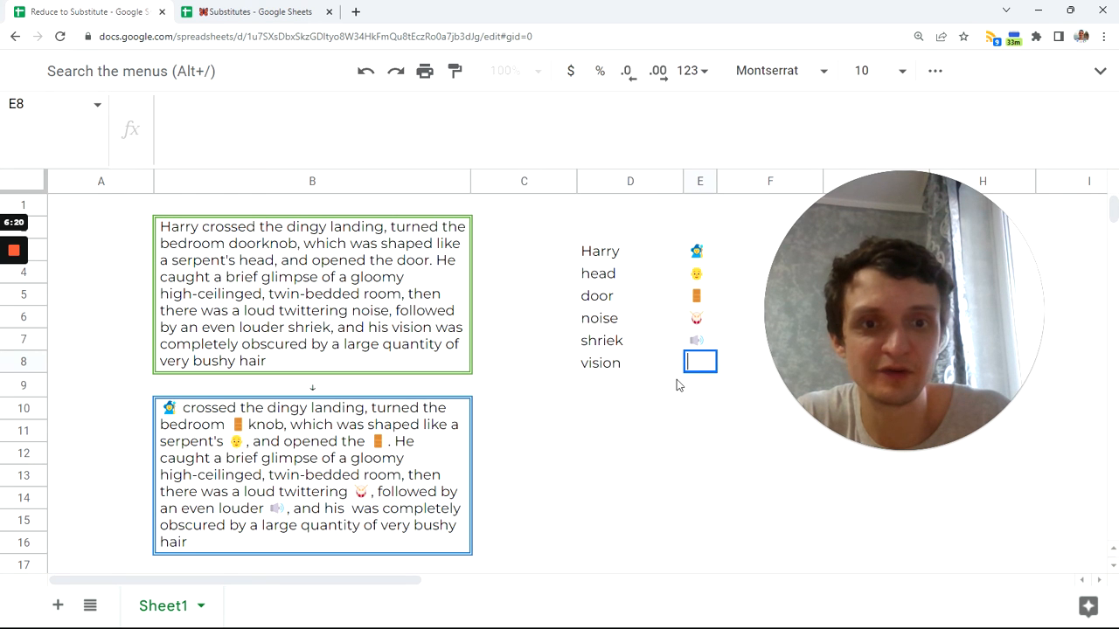
pyautogui.hotkey('ctrl', 'v')
pyautogui.press('Return')
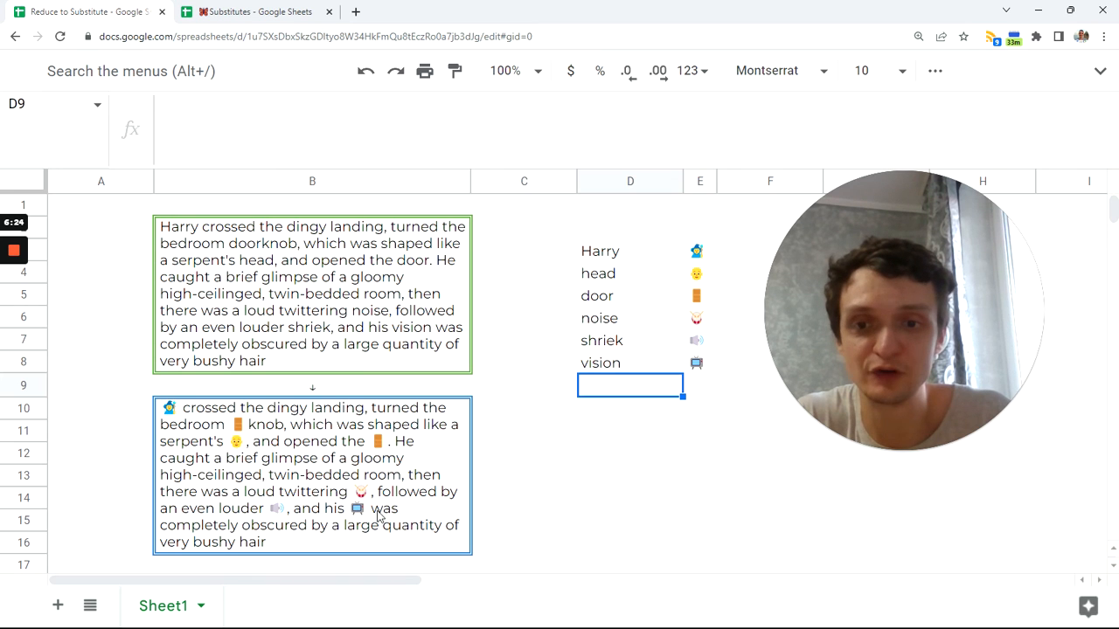
# Examine the source text in B2:B8, the substitution formula in B10:B16 and the extended word list with the empty rows below it.
pyautogui.click(663, 418)
pyautogui.moveTo(652, 253); pyautogui.dragTo(642, 422)
pyautogui.click(376, 273)
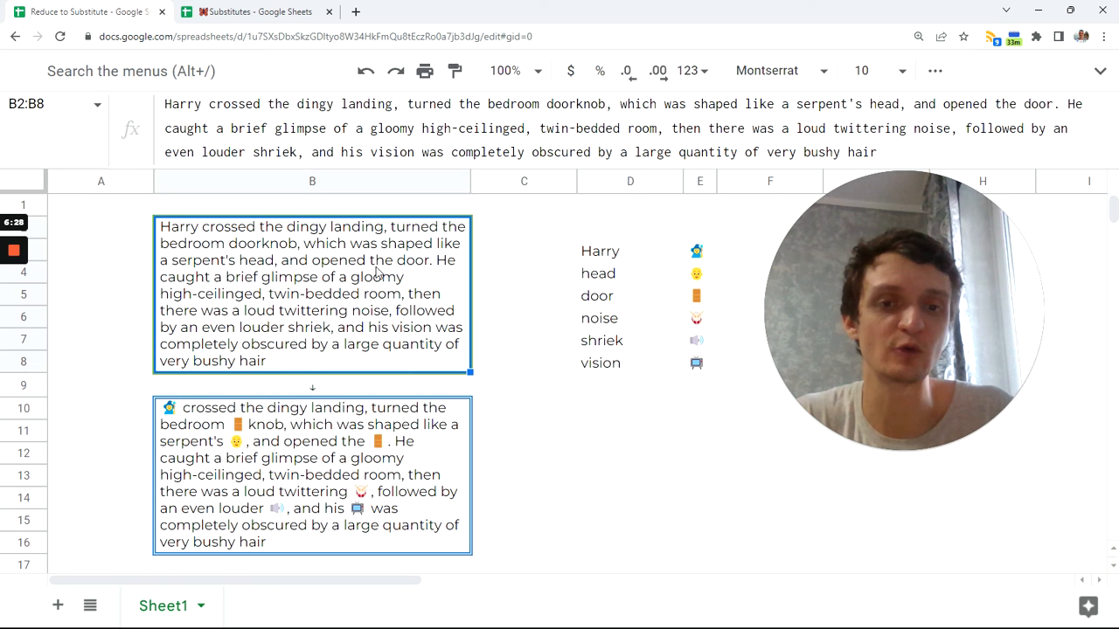
pyautogui.click(375, 450)
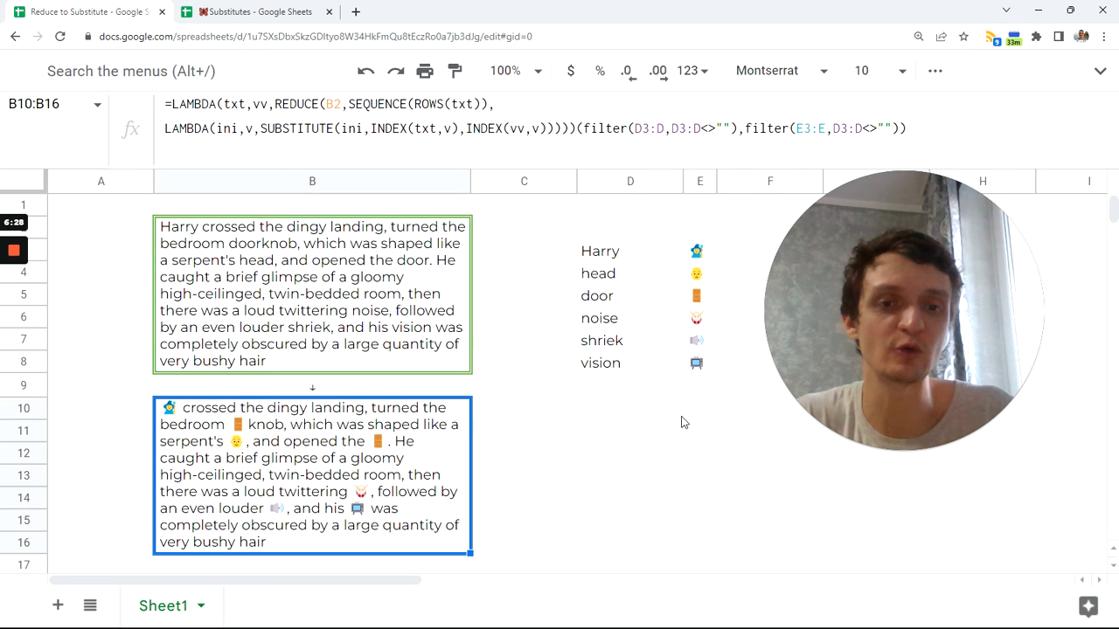
pyautogui.click(622, 252)
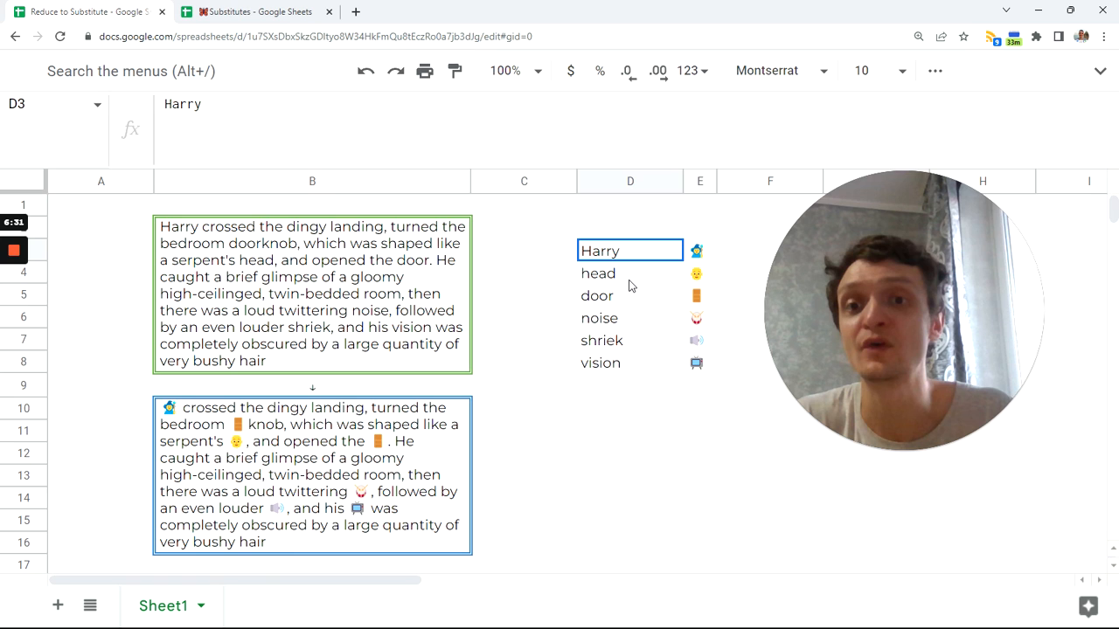
pyautogui.keyDown('shift'); pyautogui.click(627, 515); pyautogui.keyUp('shift')
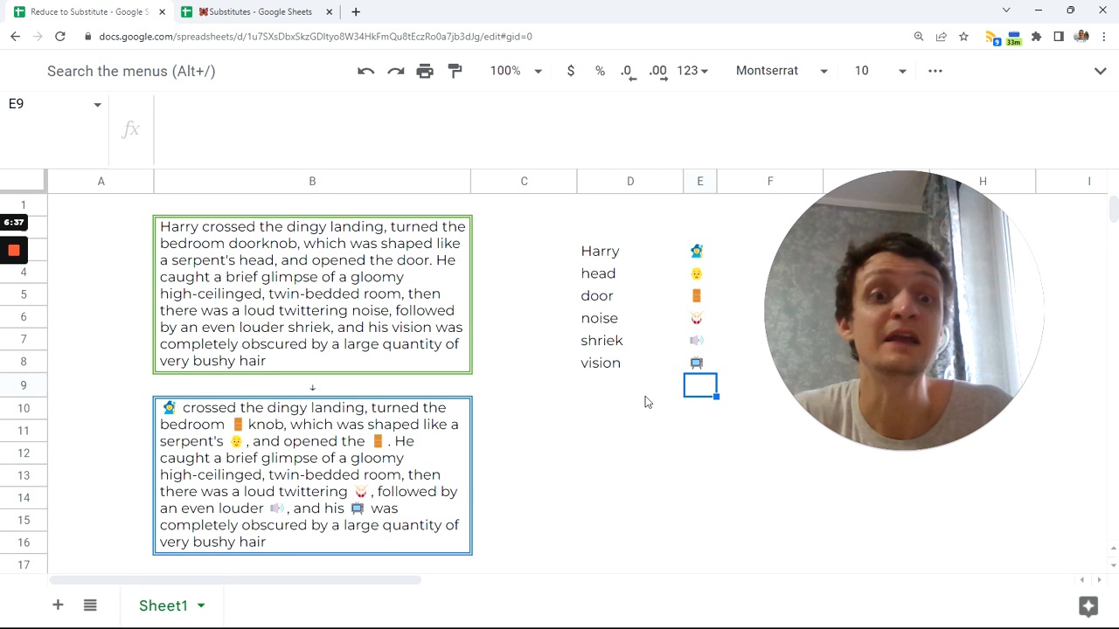
pyautogui.click(636, 391)
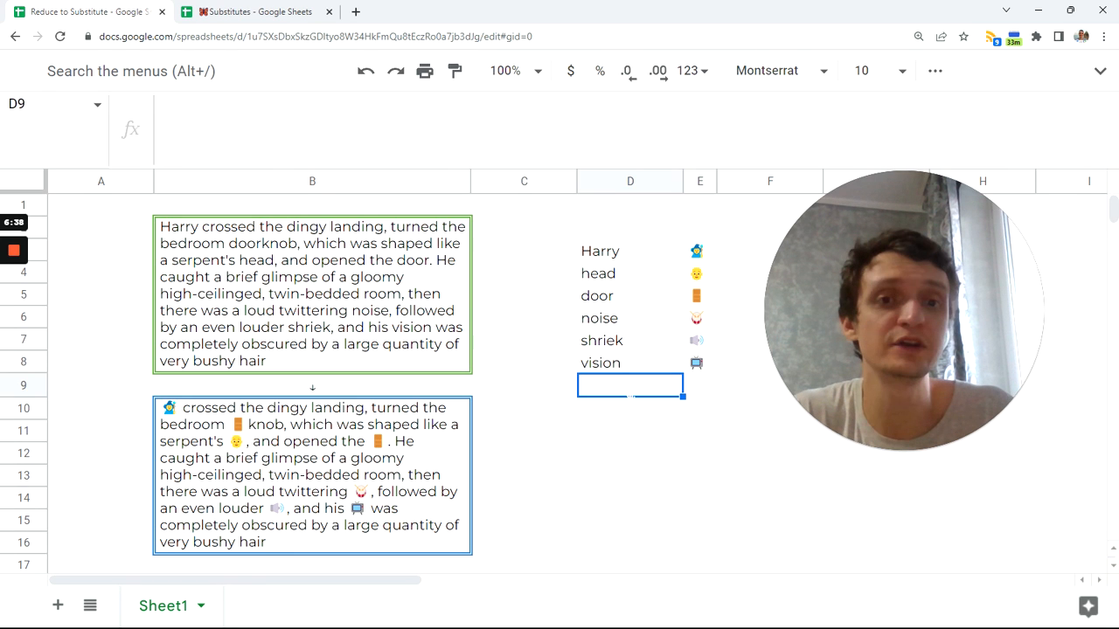
pyautogui.click(203, 425)
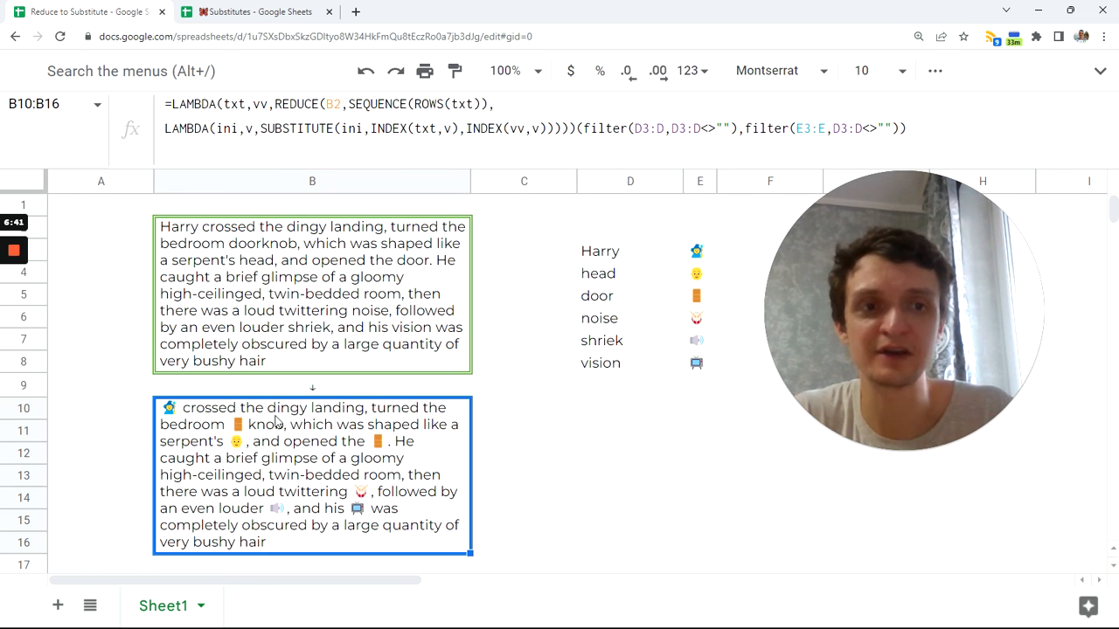
pyautogui.moveTo(14, 256)
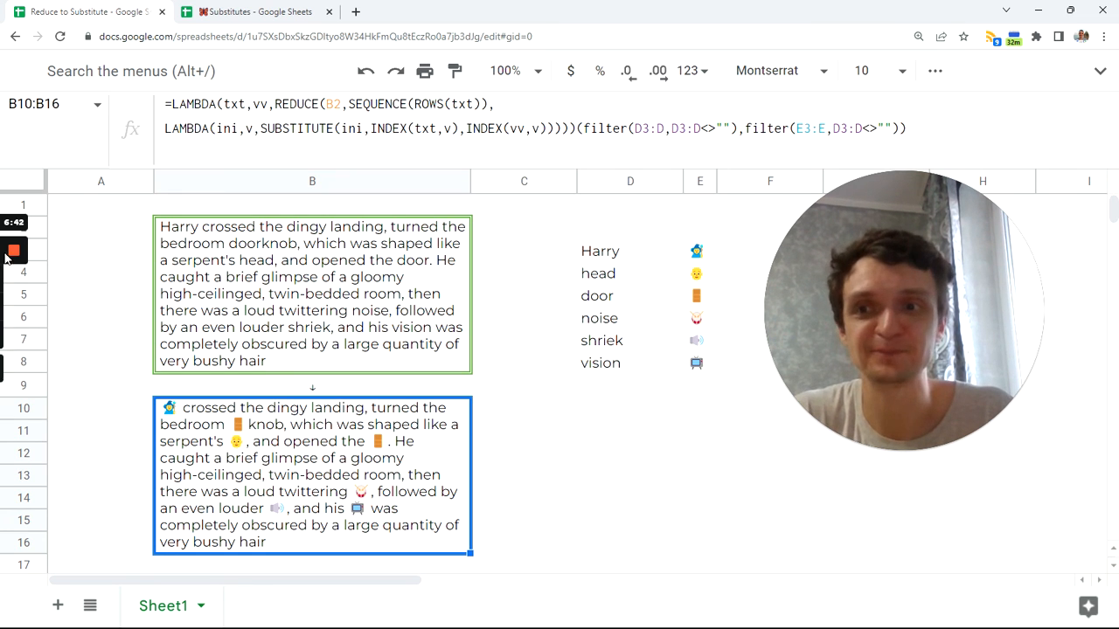